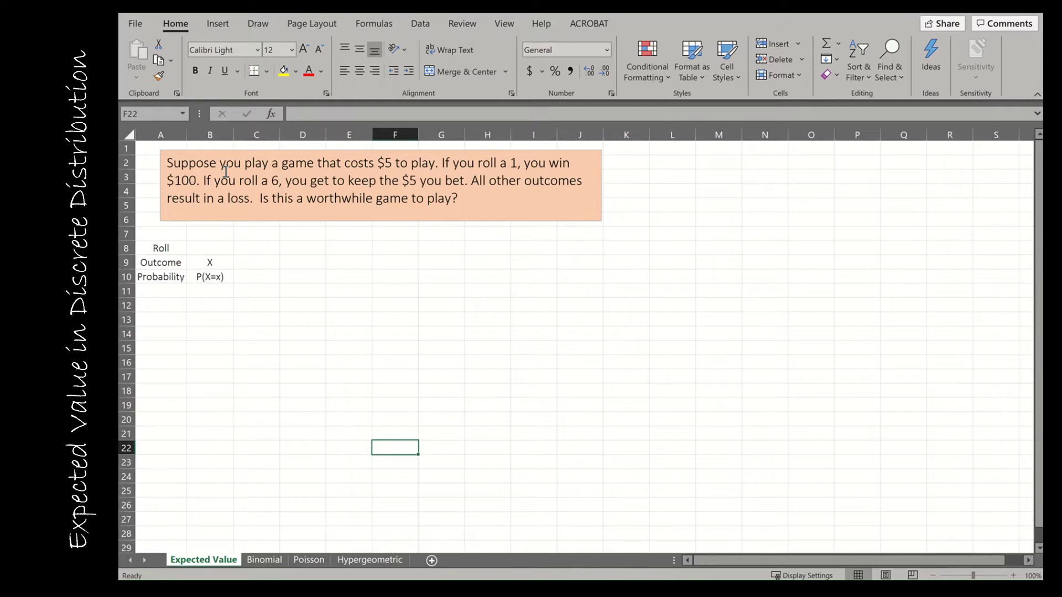
Fill the Roll row in C8:E8 with 1, 6 and the combined entry "2, 3, 4, 5"
click(259, 248)
text(1)
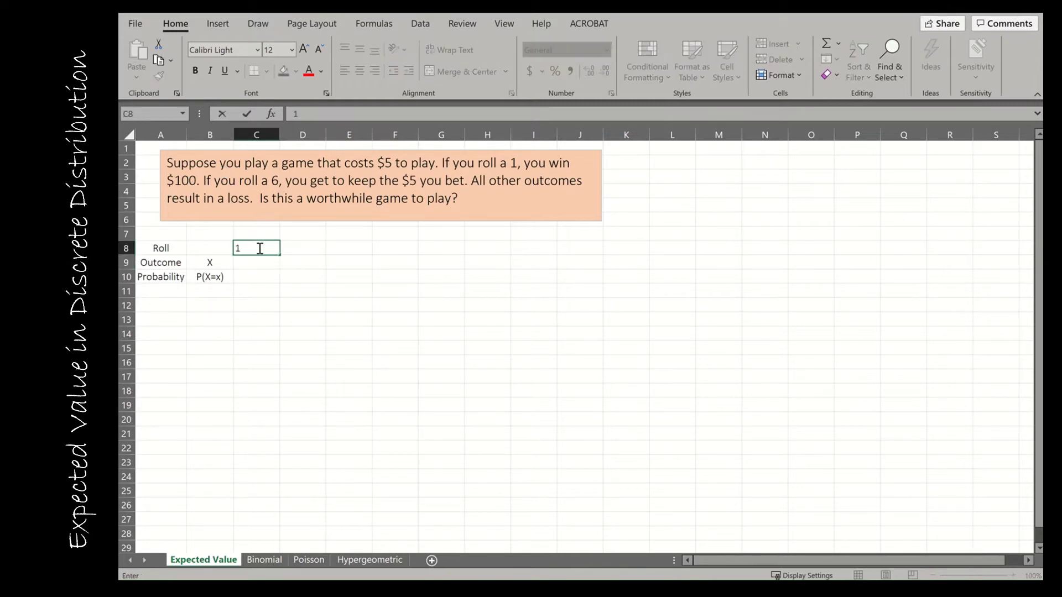
key(Return)
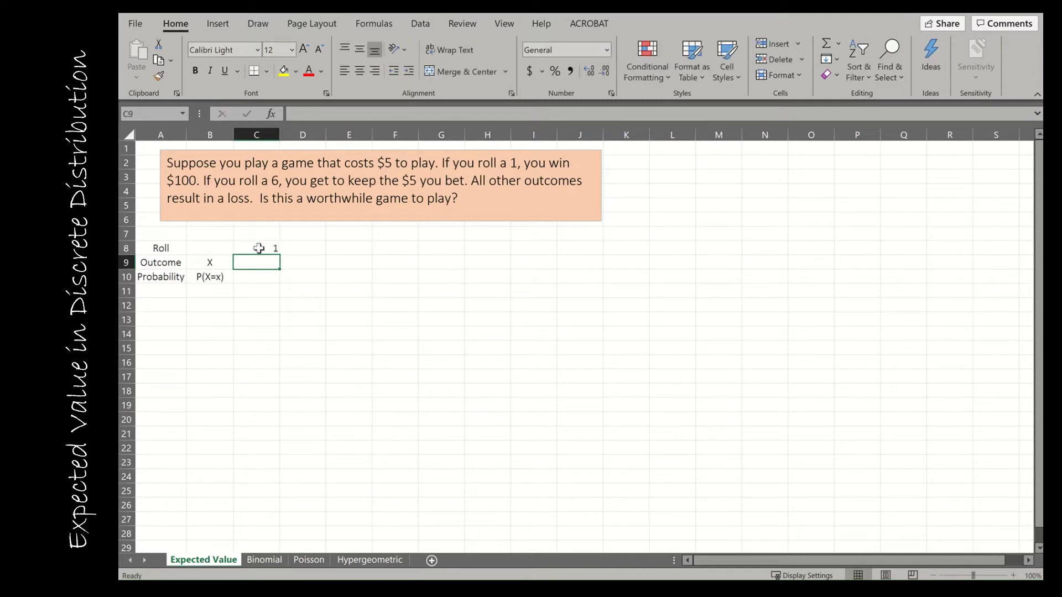
key(Right)
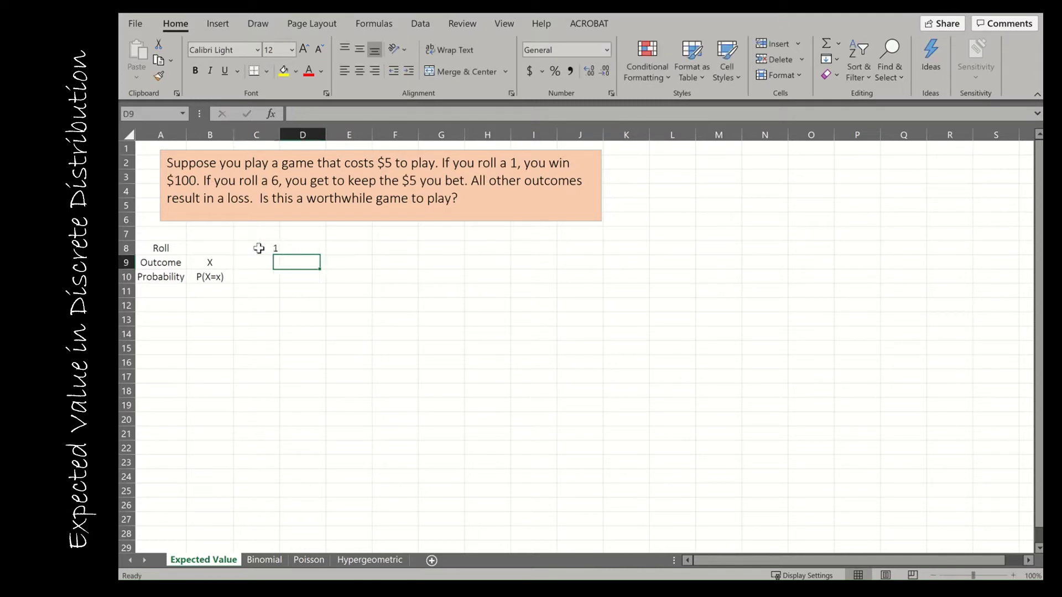
key(Up)
text(6)
key(Right)
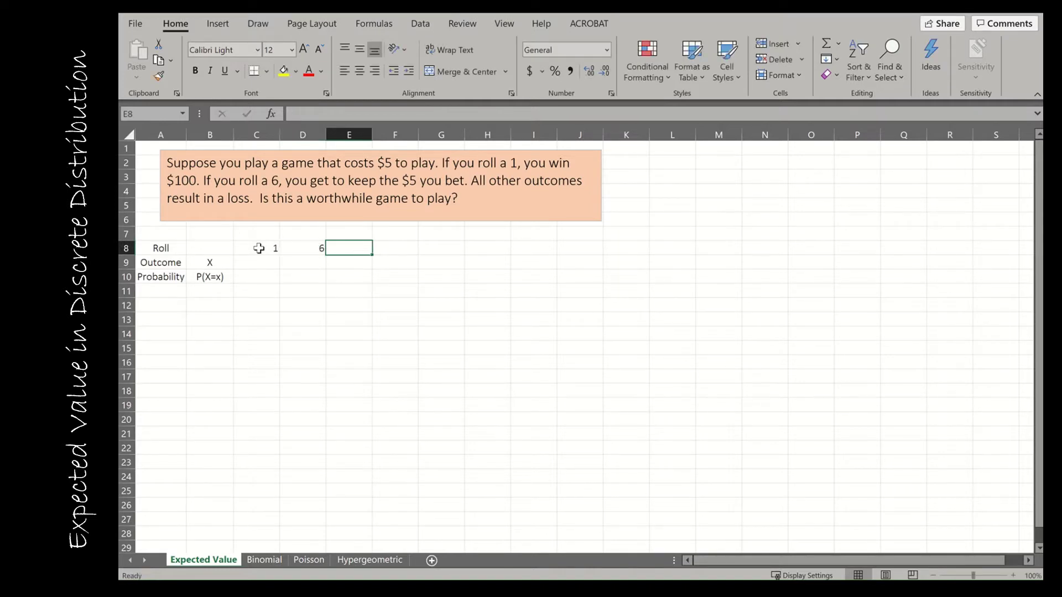
text(2, 3, 4)
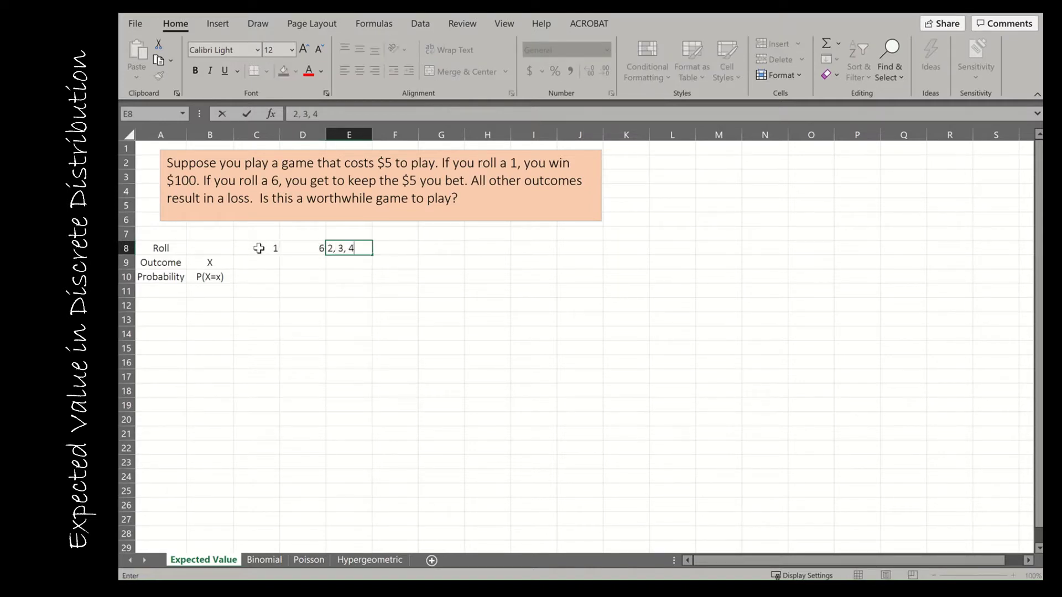
text(, 5)
key(Return)
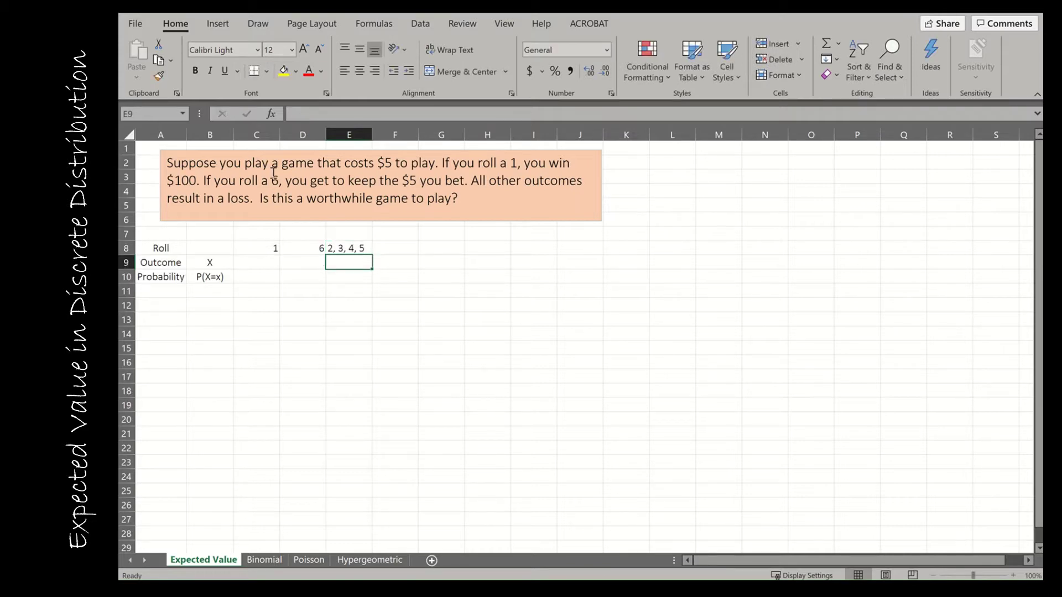
Center the contents of columns C through E horizontally
drag(254, 134, 370, 121)
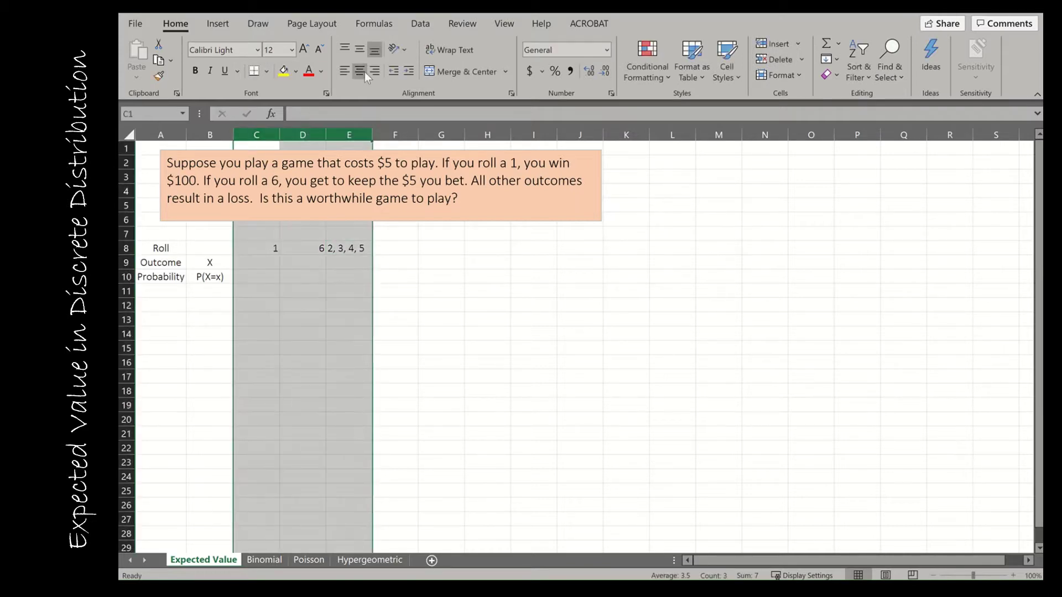
click(363, 70)
click(439, 292)
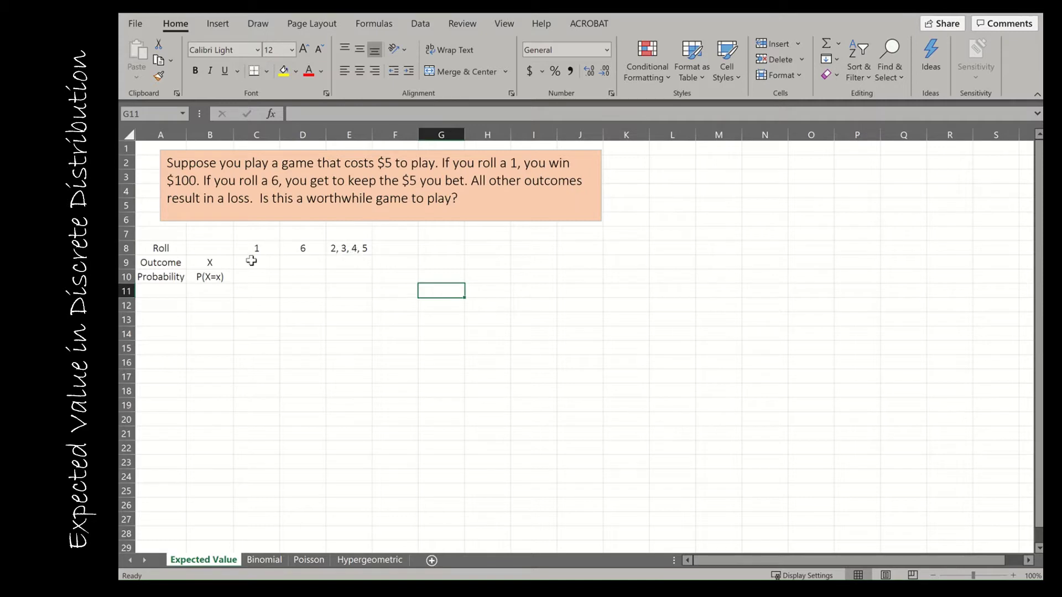
Enter the net outcomes 95, 0 and -5 in C9:E9 beneath their matching rolls
click(181, 265)
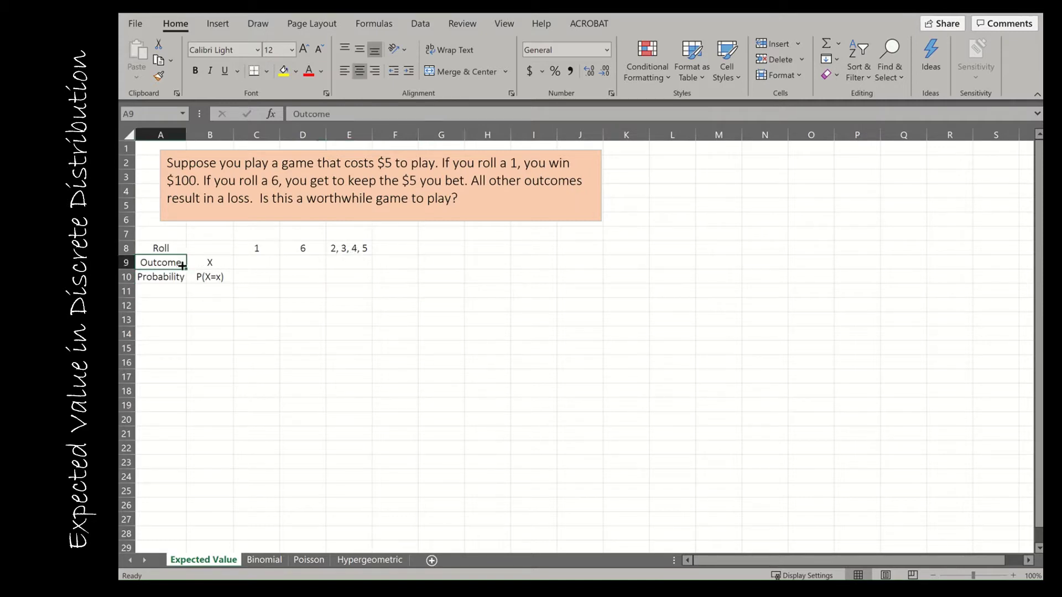
click(240, 274)
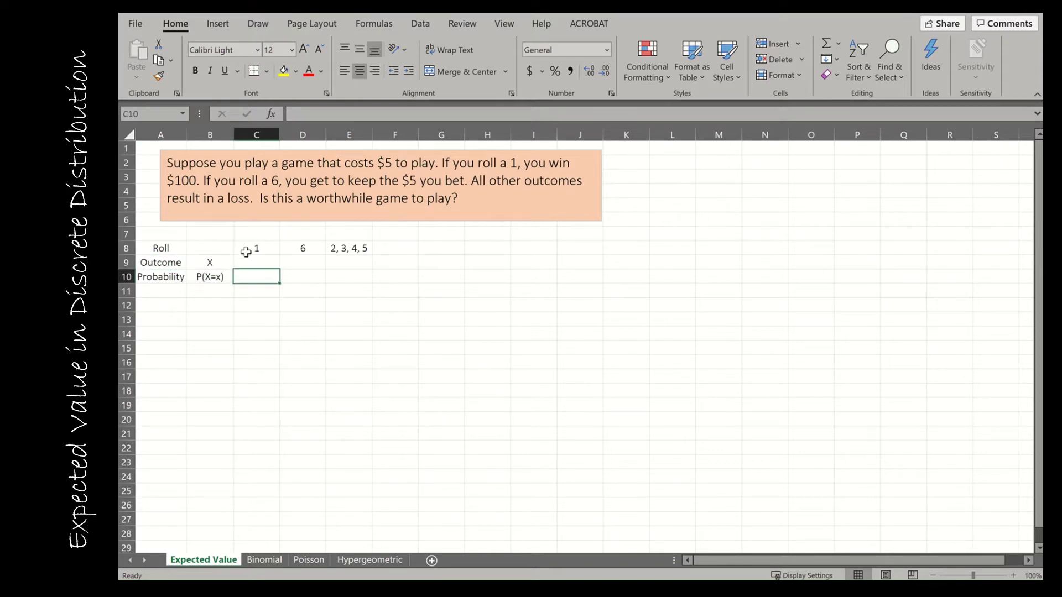
click(248, 263)
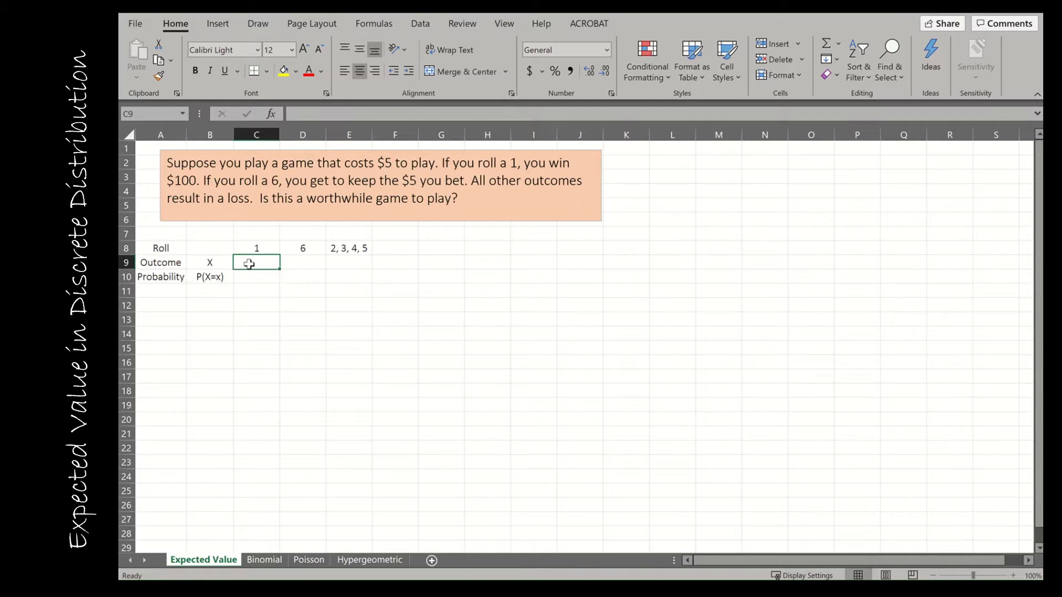
text(95)
key(Tab)
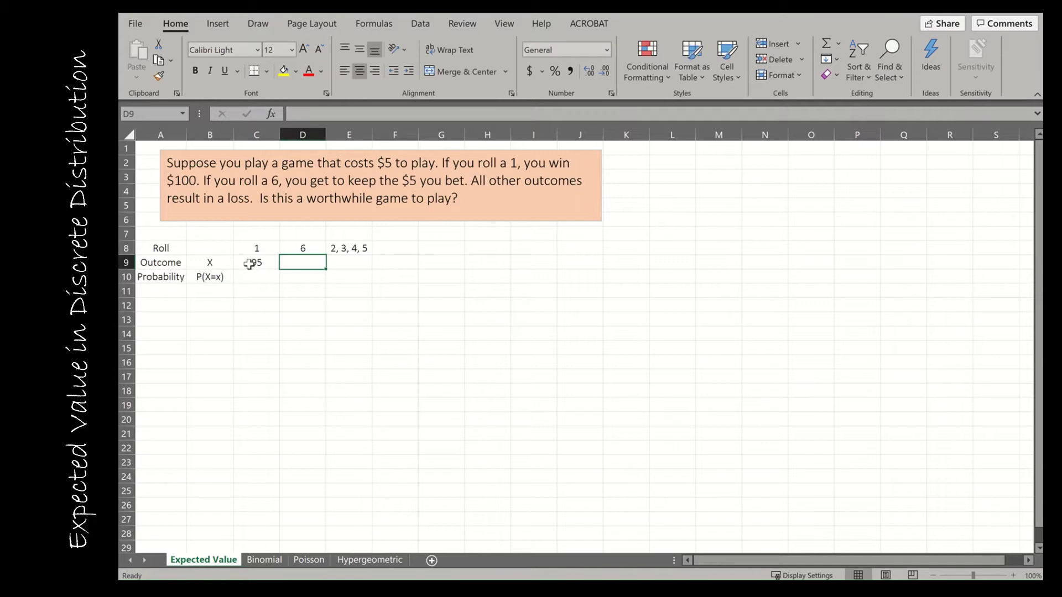
click(249, 264)
click(292, 264)
text(0)
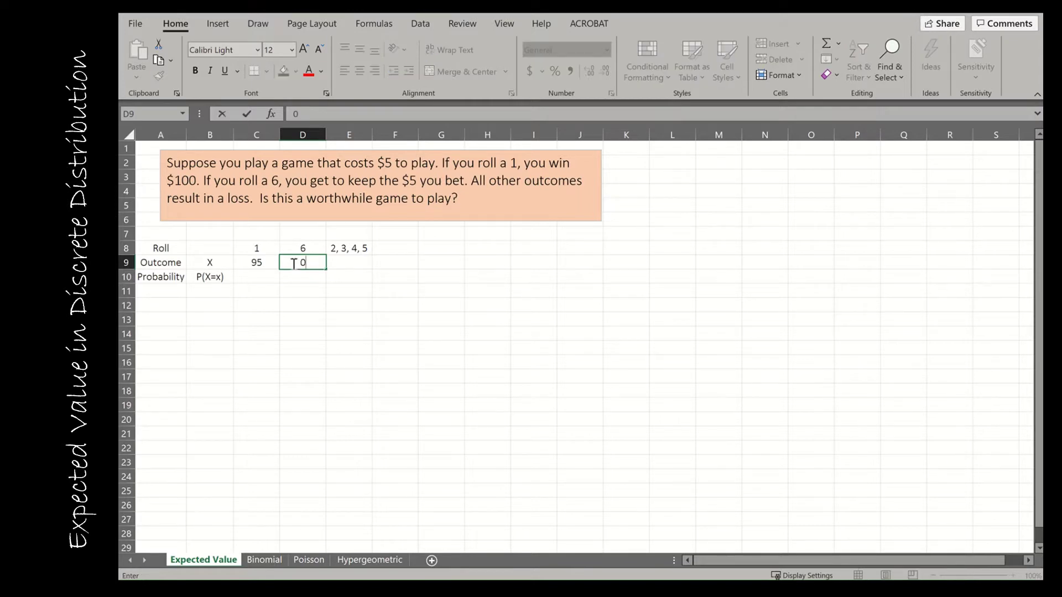
key(Tab)
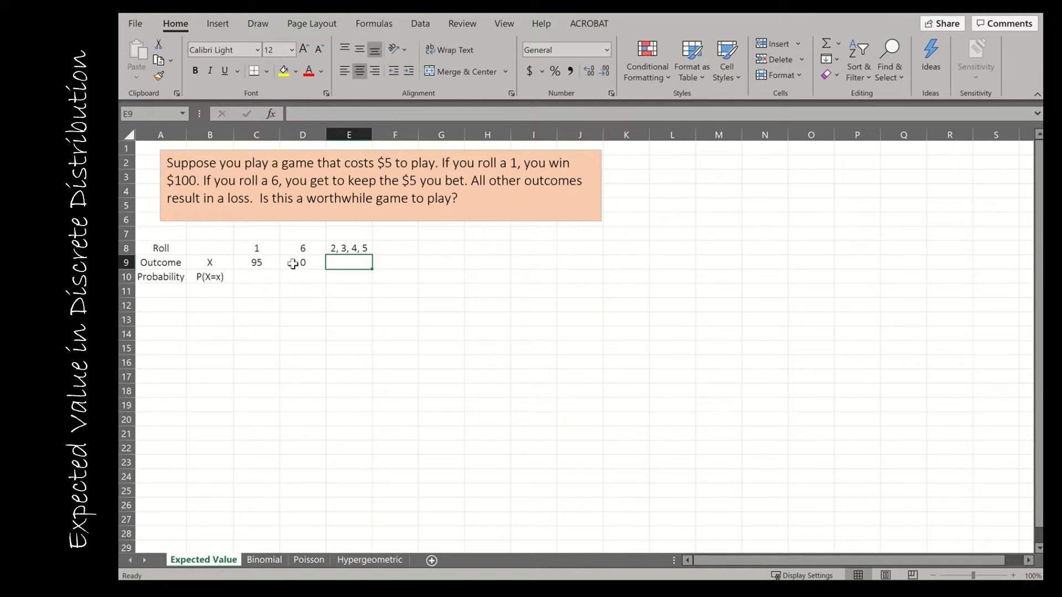
text(-5)
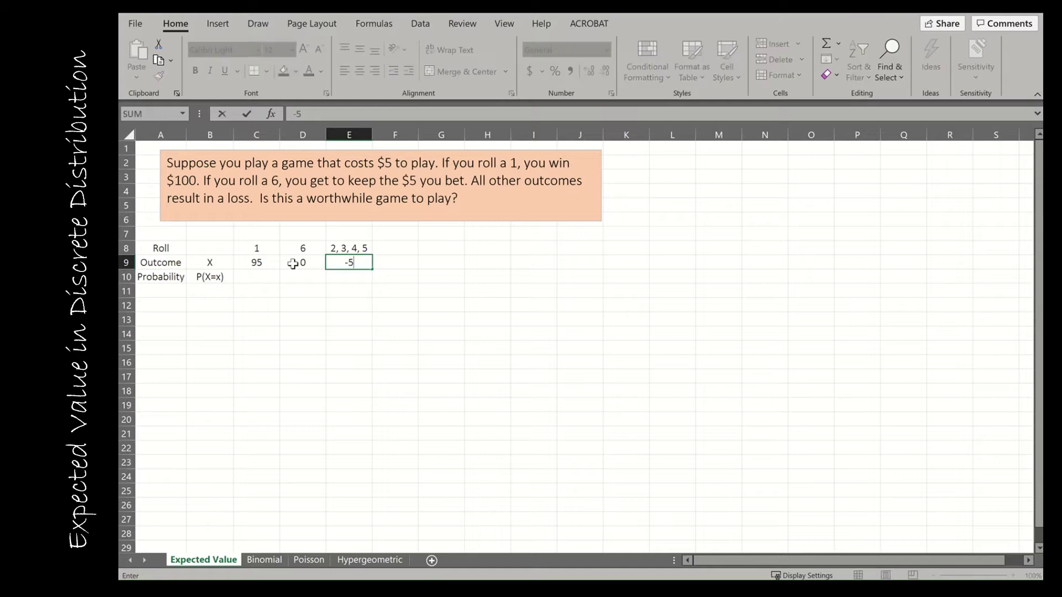
key(Return)
Enter the formula =1/6 as the probability in both C10 and D10, for rolls 1 and 6
key(Left)
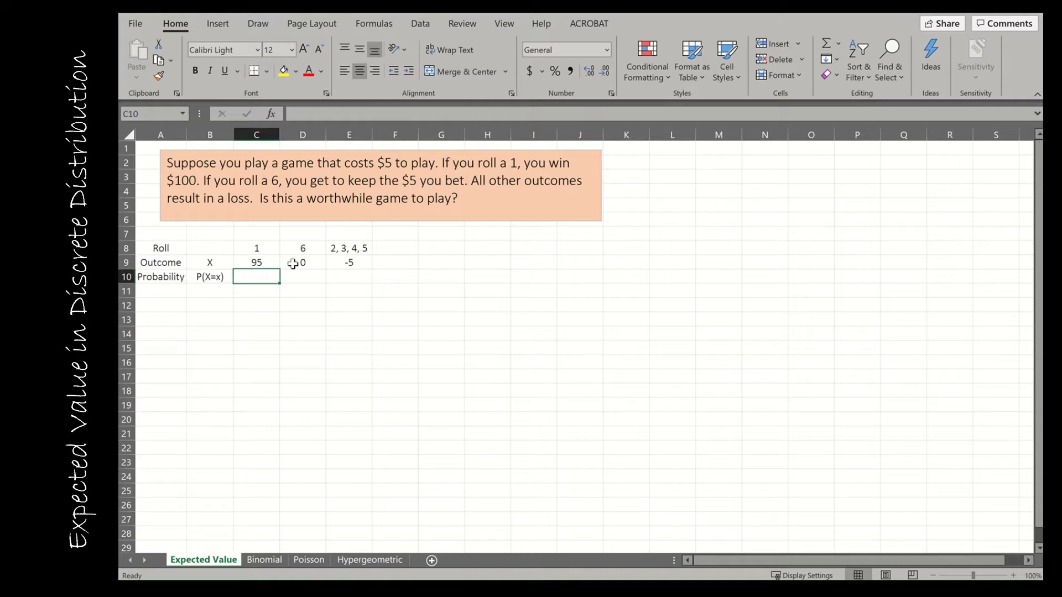
text(=1)
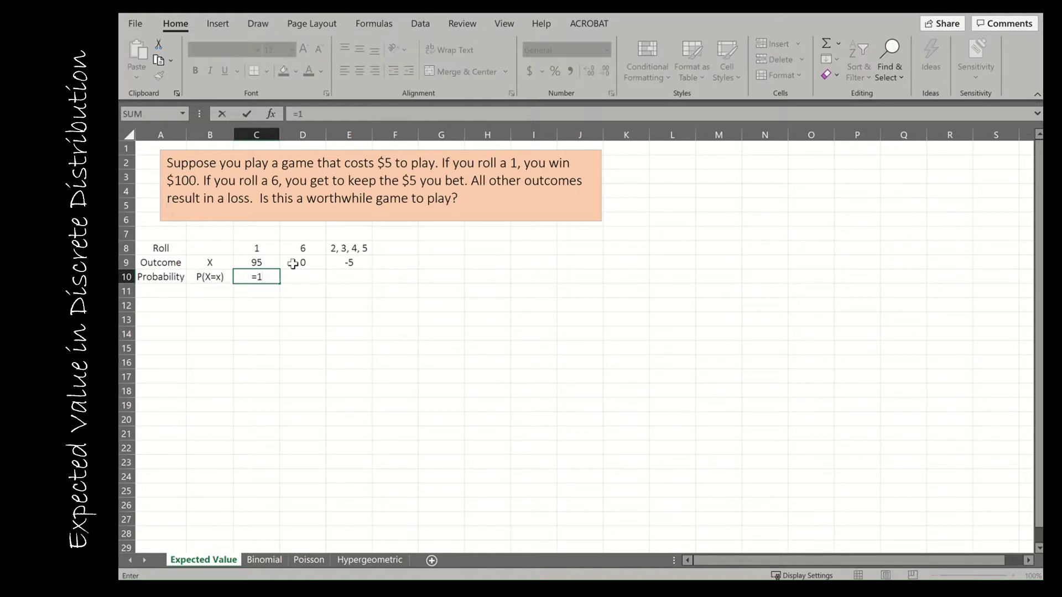
text(/6)
key(Return)
key(Right)
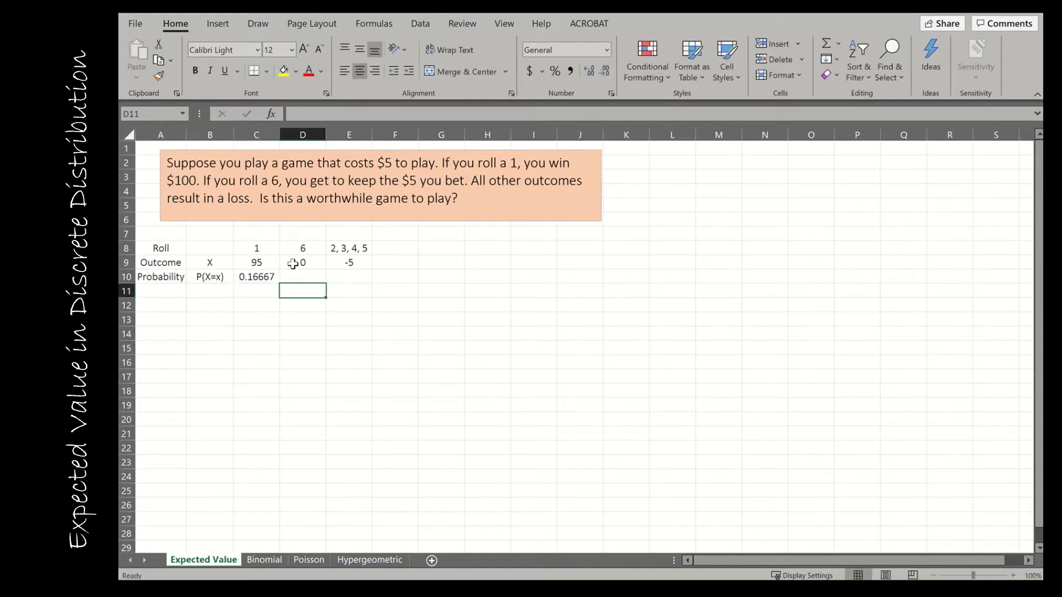
key(Up)
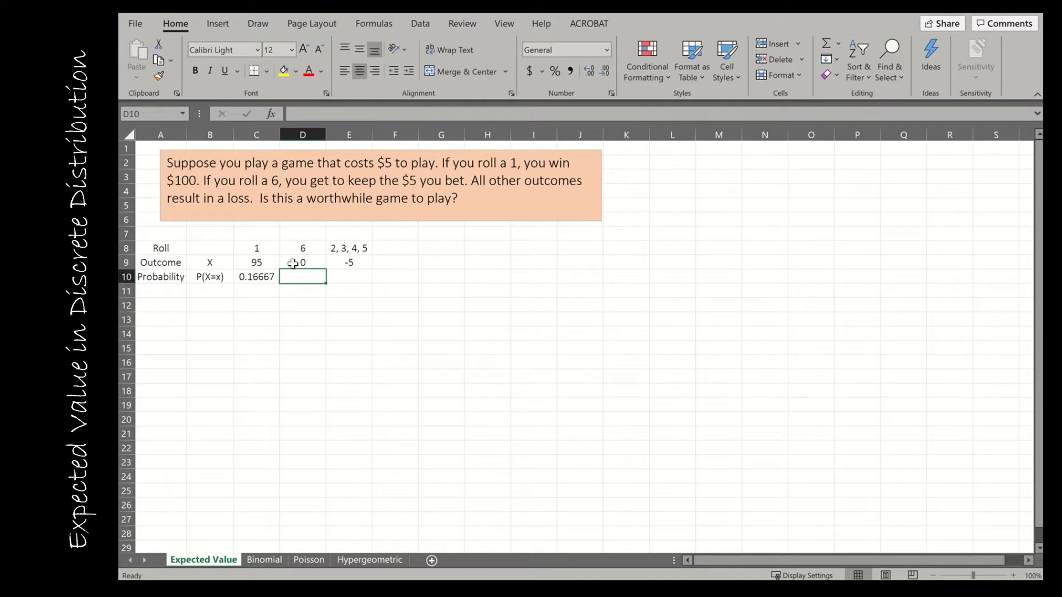
text(=)
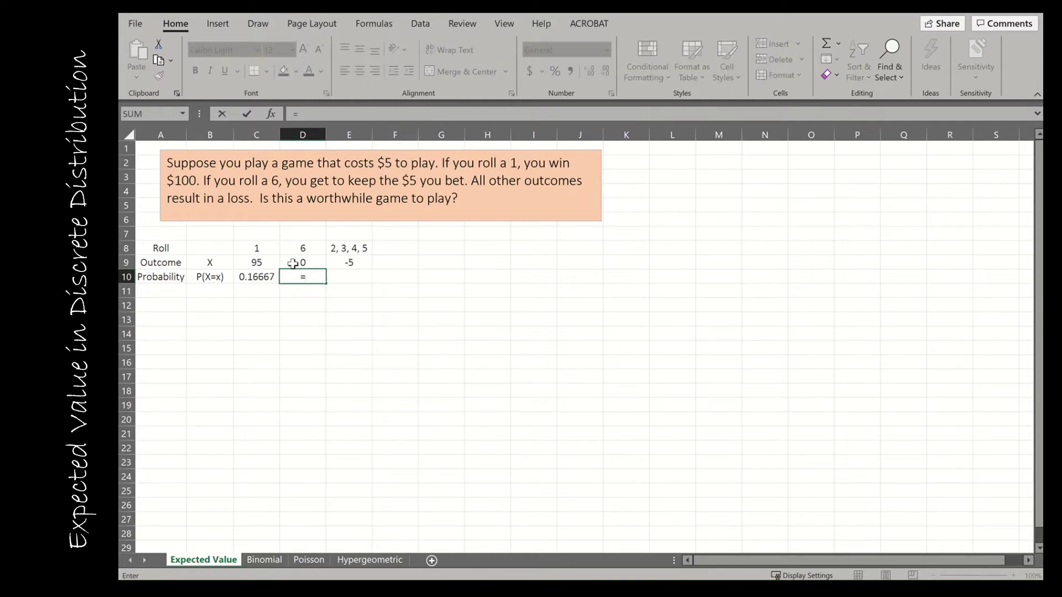
text(1/6)
key(Return)
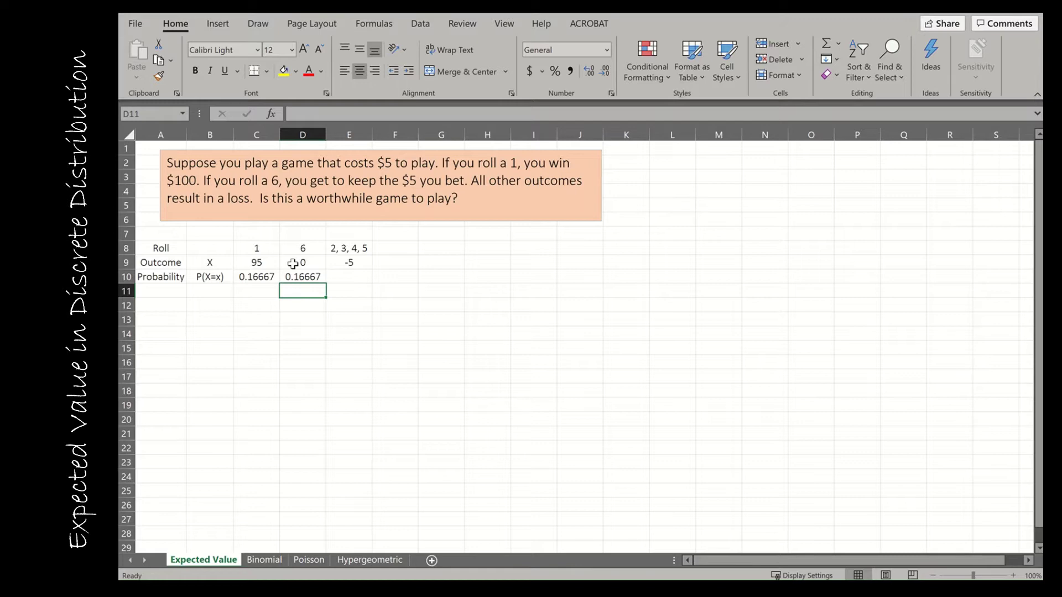
Enter the formula =4/6 in E10 as the probability of rolling 2, 3, 4 or 5
key(Up)
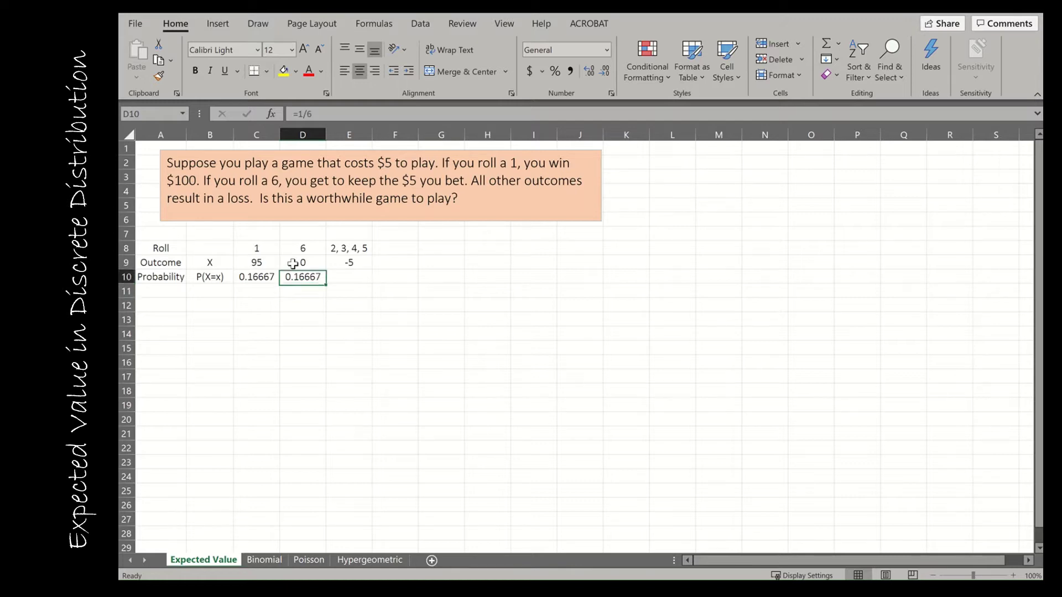
key(Right)
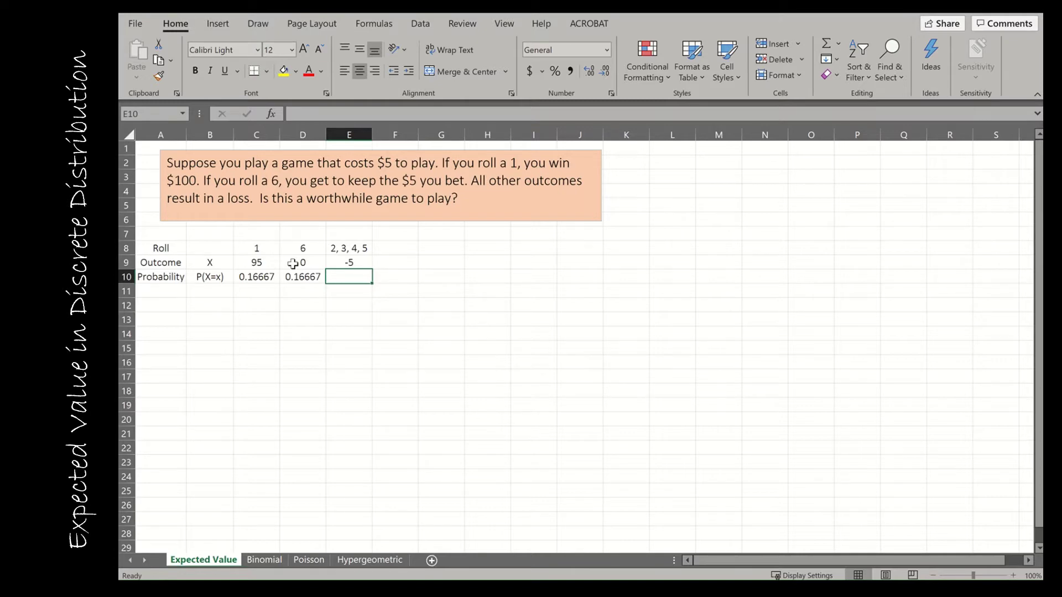
text(=4/6)
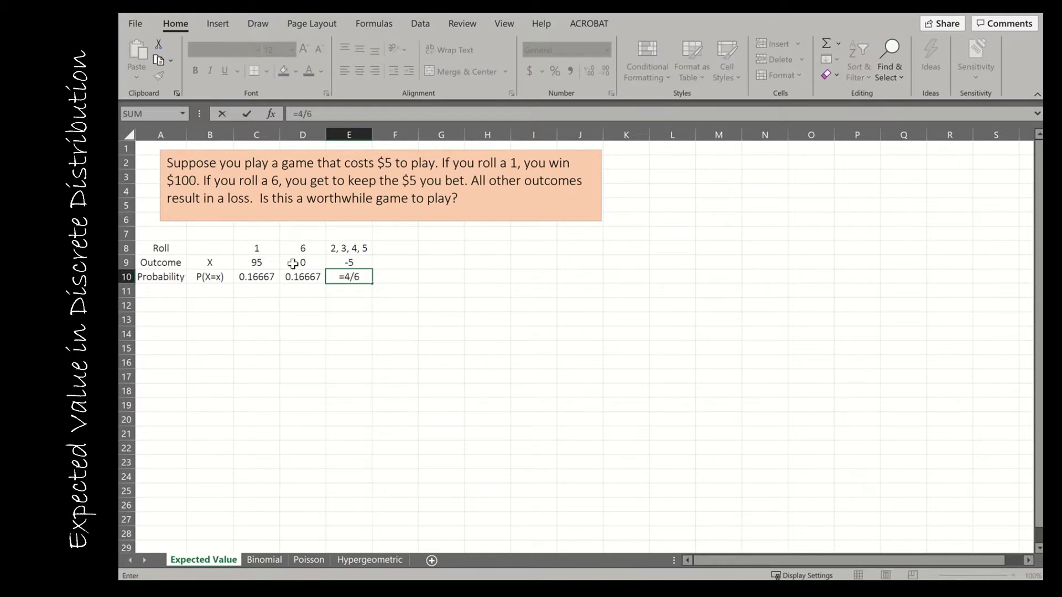
key(Return)
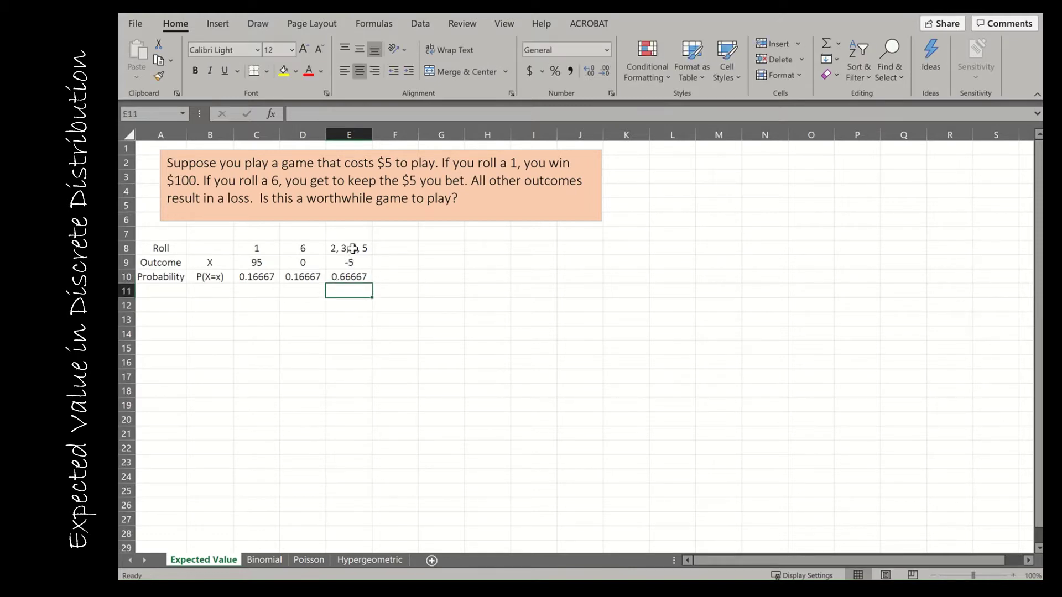
click(353, 249)
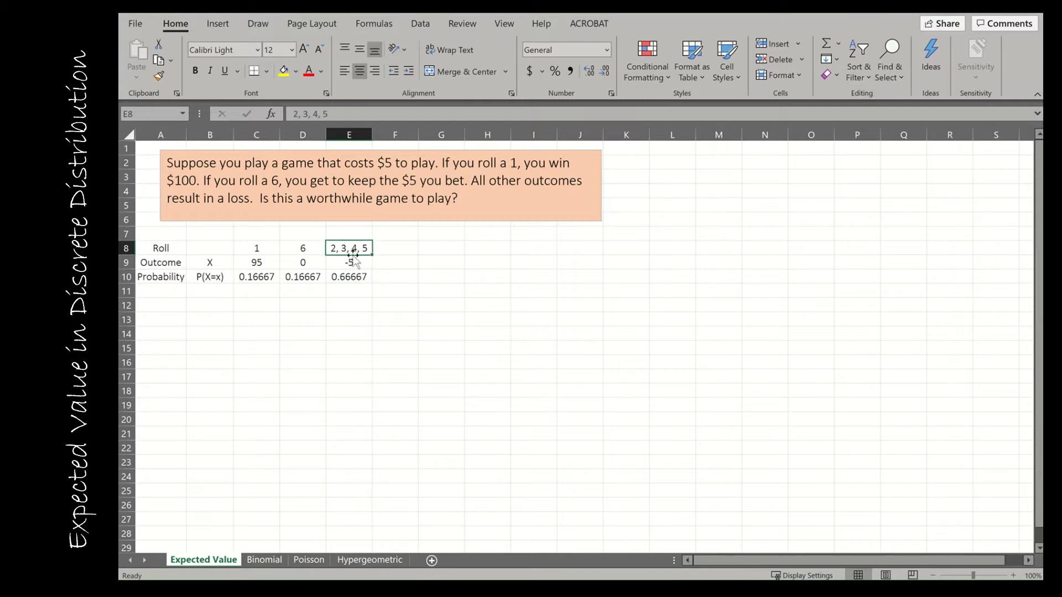
click(349, 277)
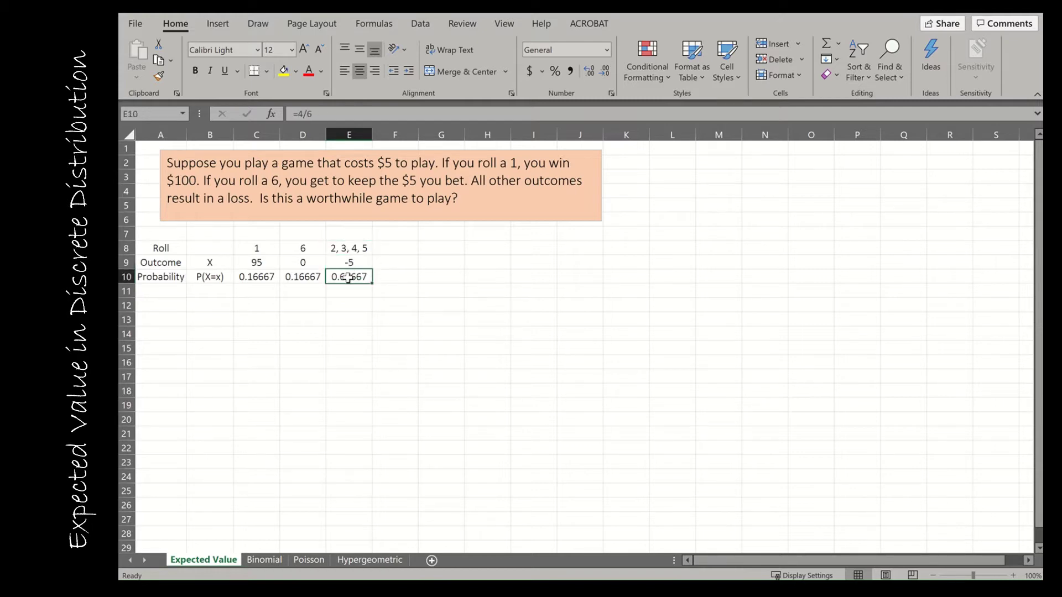
click(387, 246)
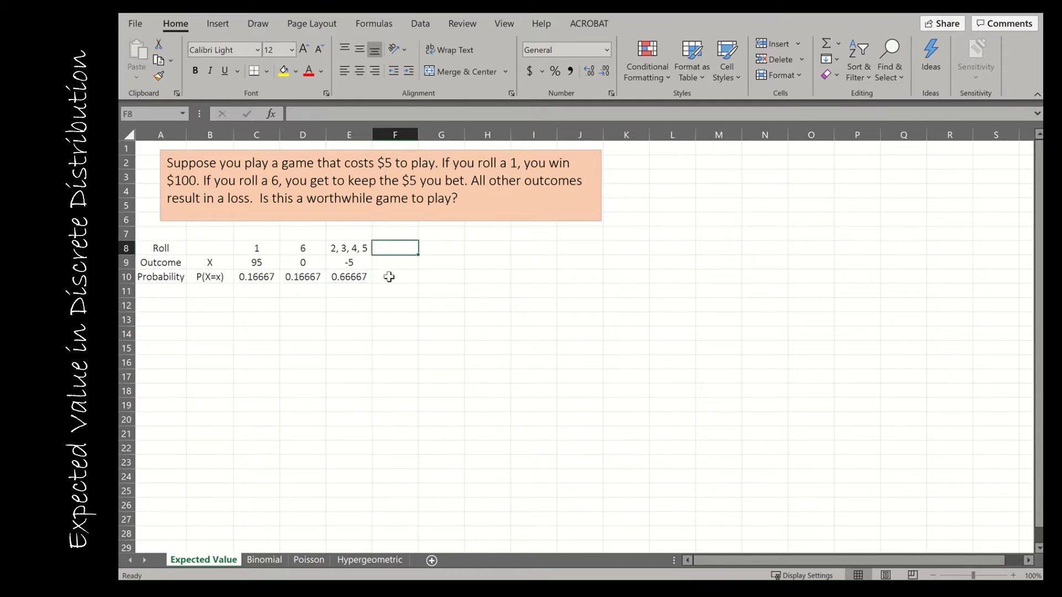
click(388, 277)
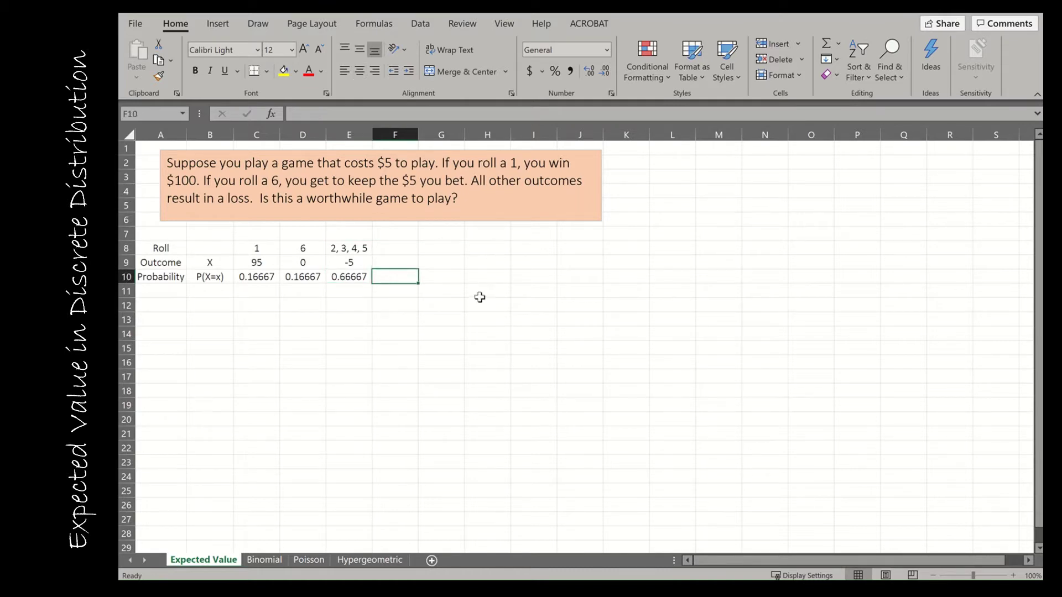
drag(360, 248, 360, 278)
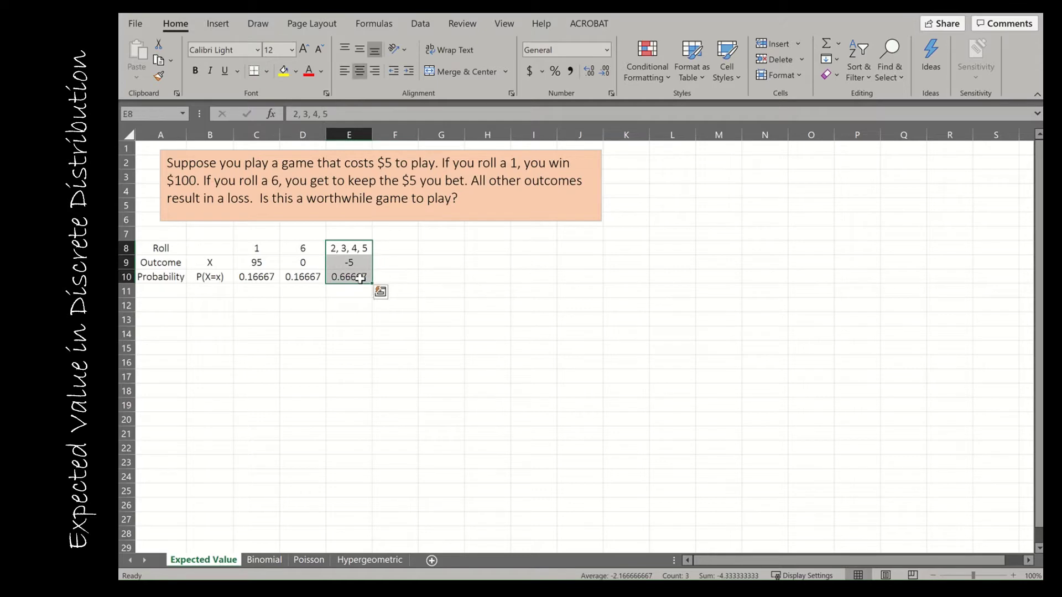
double_click(354, 264)
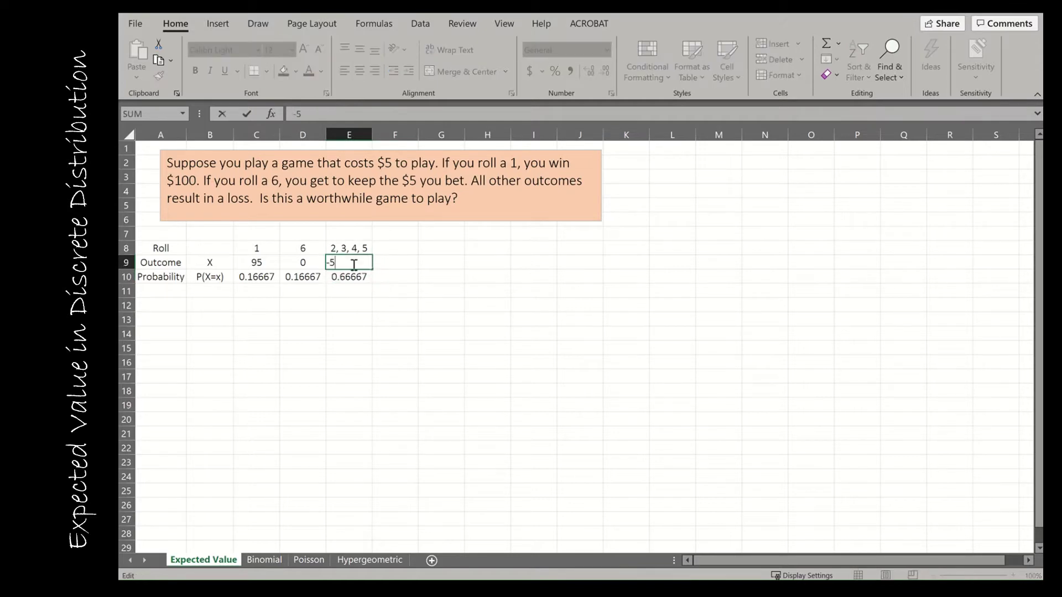
click(353, 305)
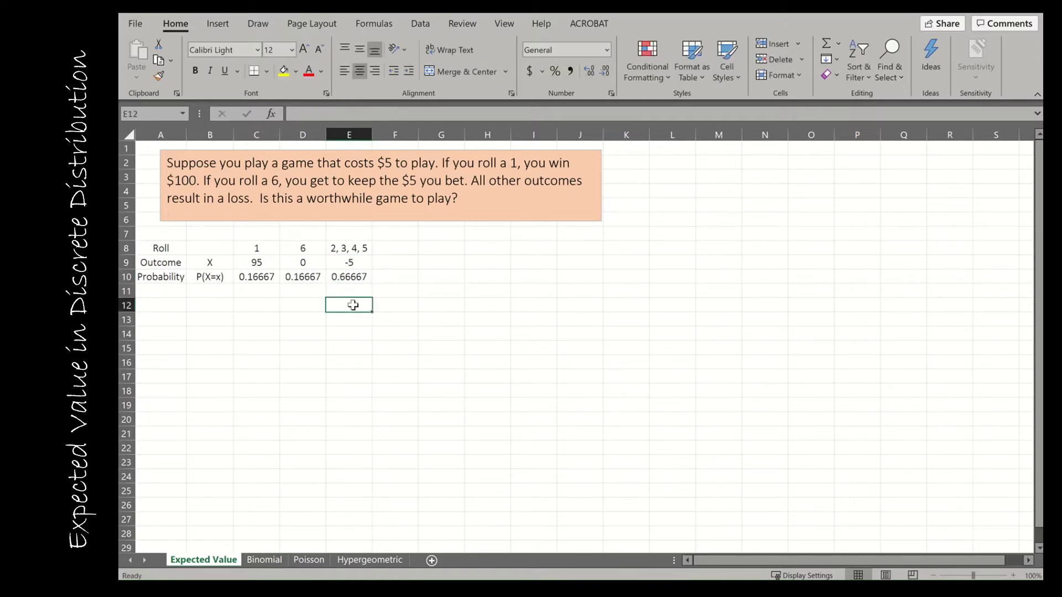
Label cell A12 as E(X) for the expected value
click(173, 307)
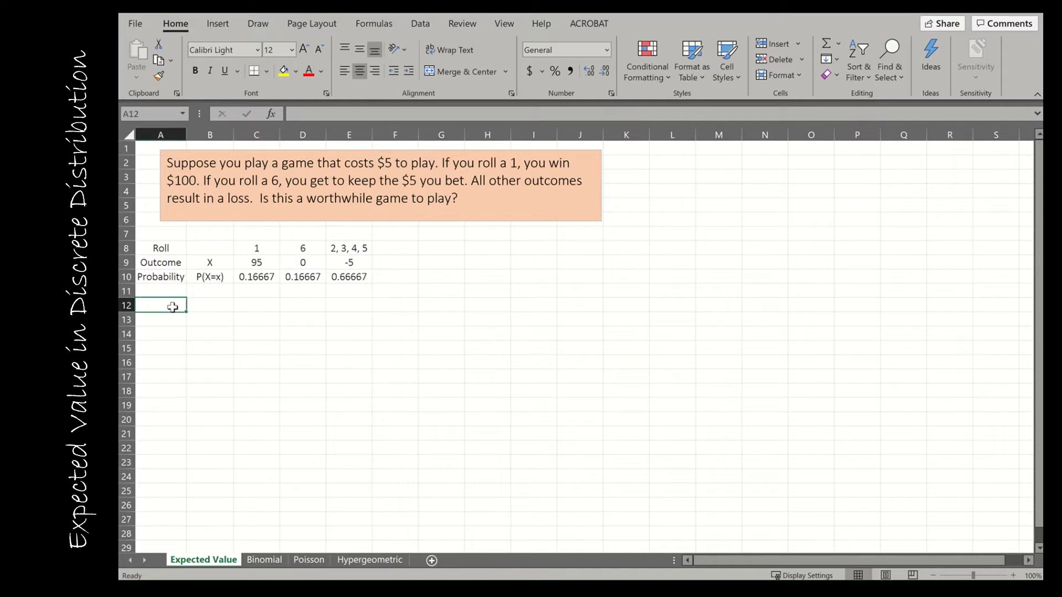
text(E(X))
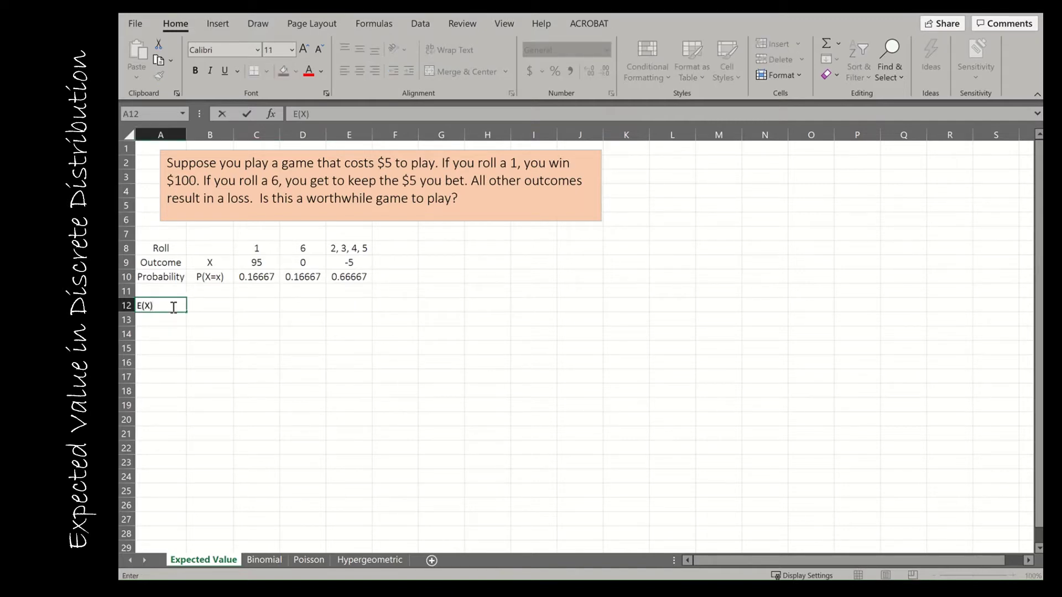
key(Tab)
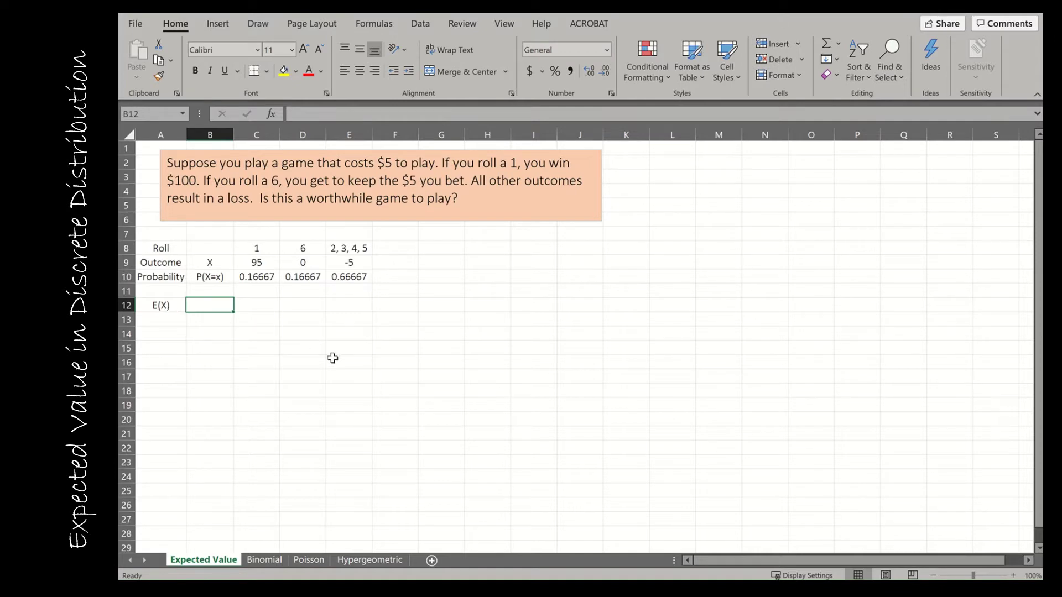
Calculate the expected value in B12 with SUMPRODUCT of the outcomes C9:E9 and the probabilities C10:E10
text(=sum)
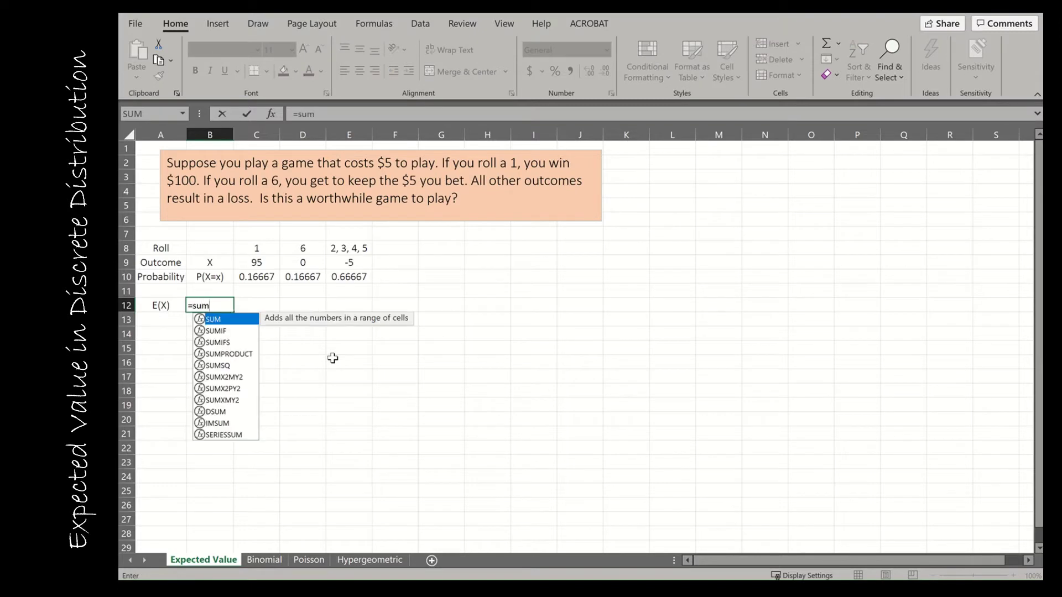
text(p)
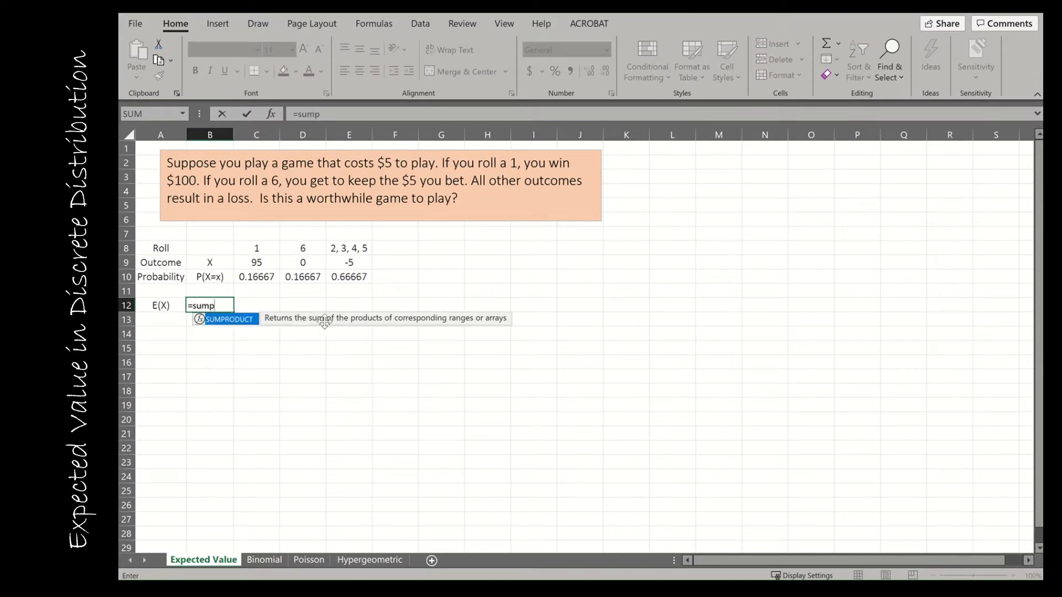
double_click(243, 320)
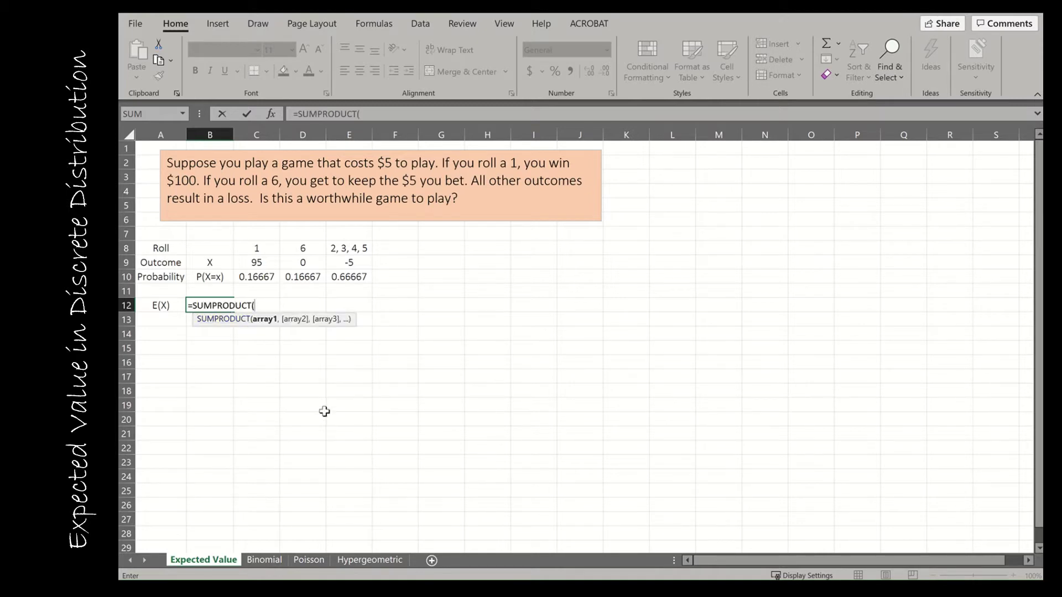
click(259, 263)
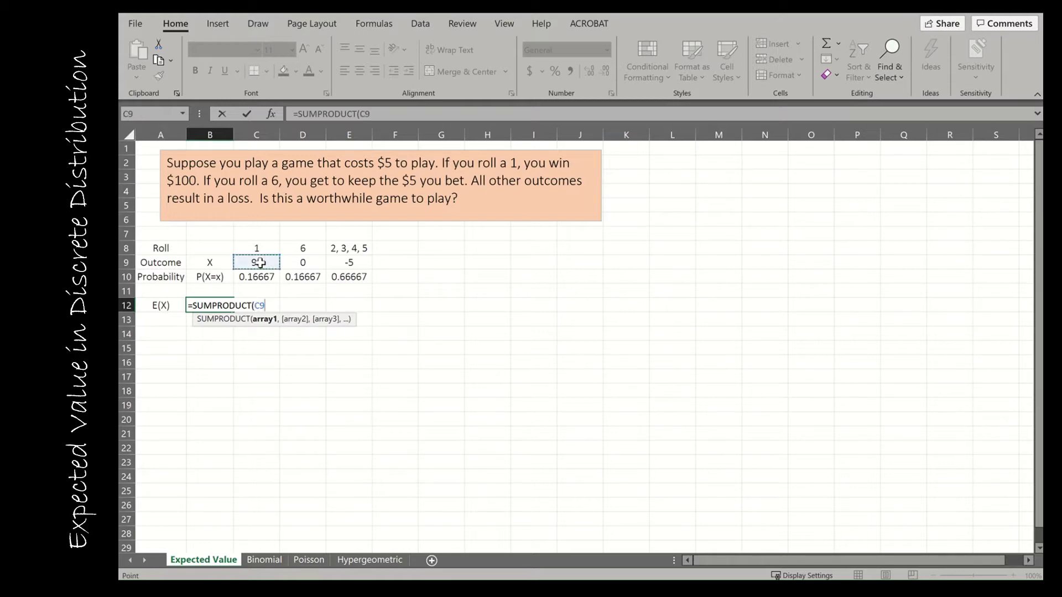
drag(276, 258, 343, 267)
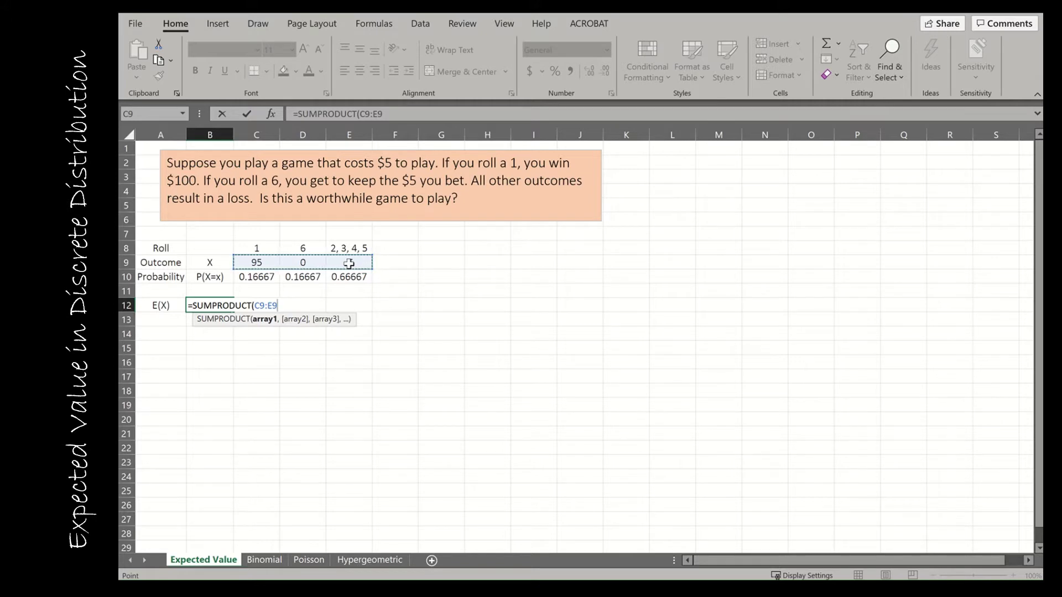
text(,)
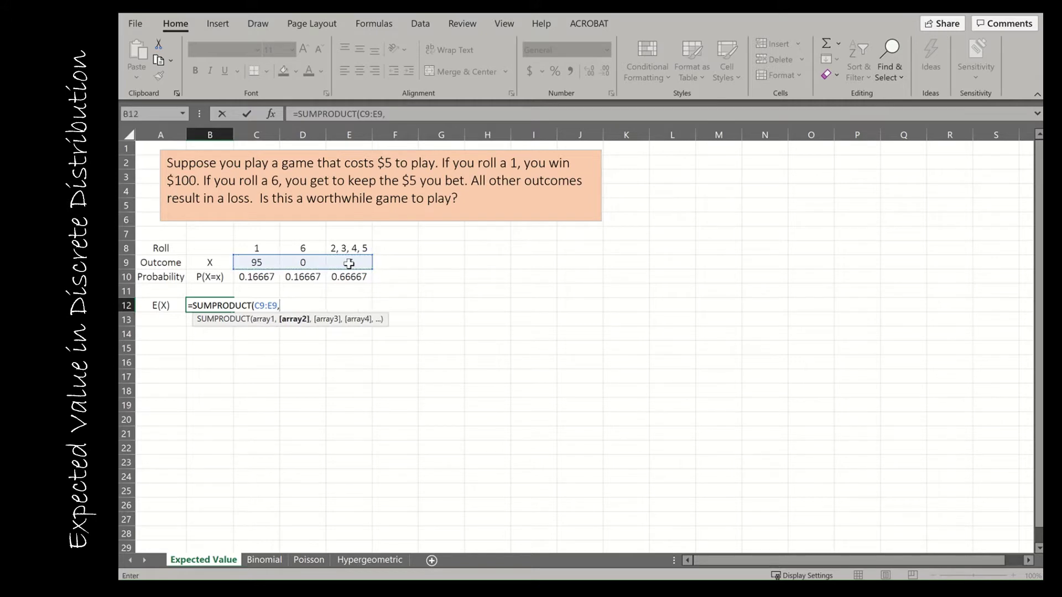
click(252, 275)
drag(285, 277, 332, 273)
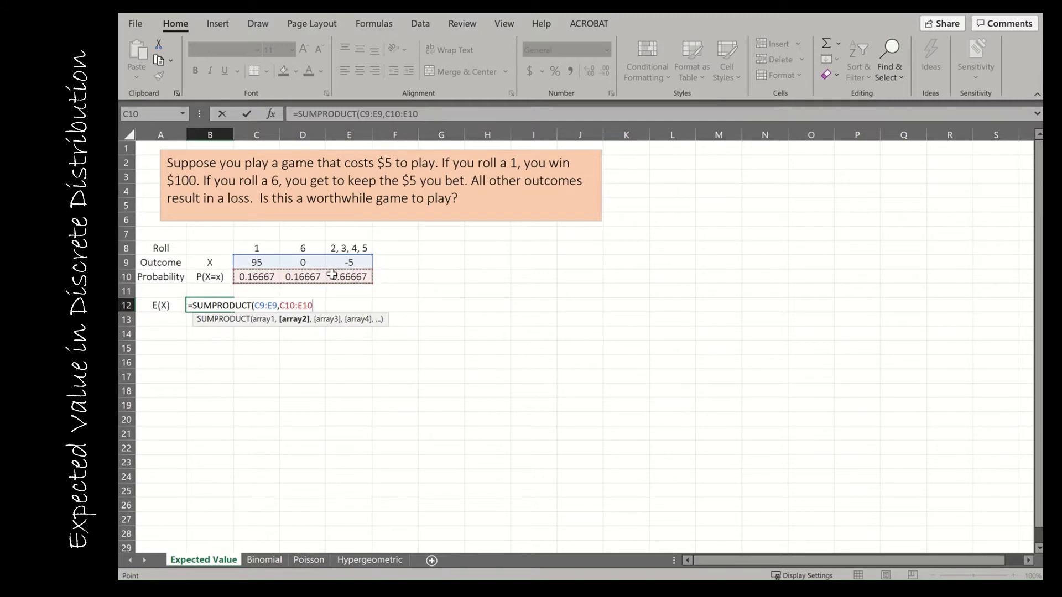
key(Return)
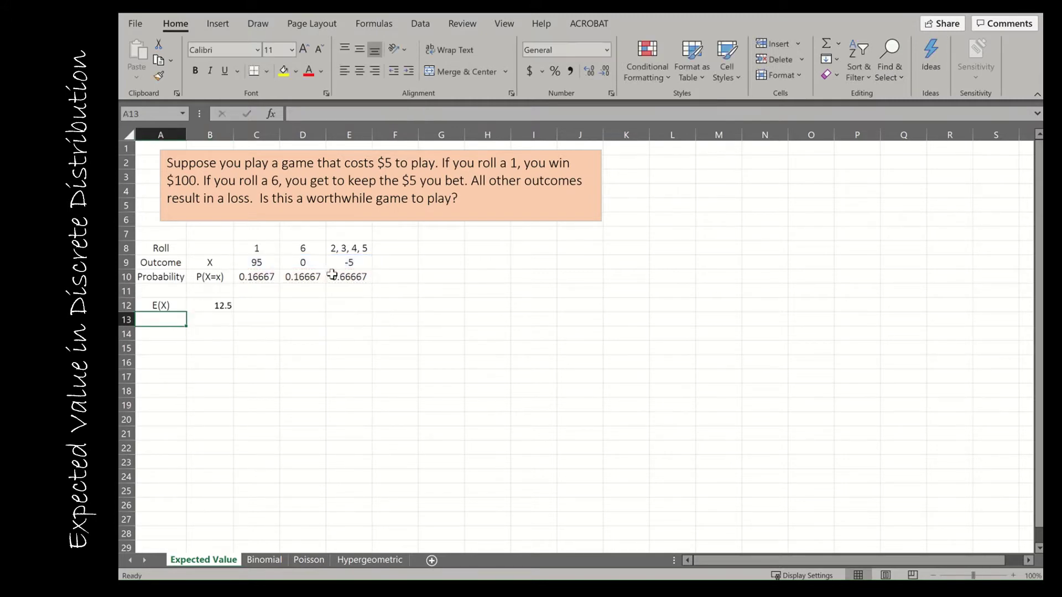
key(Up)
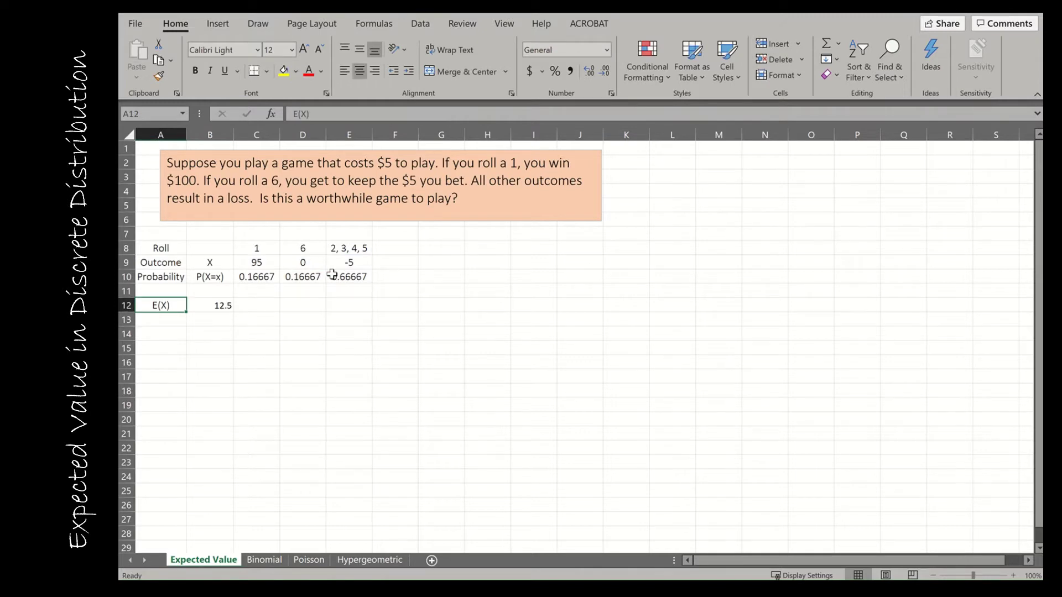
key(Right)
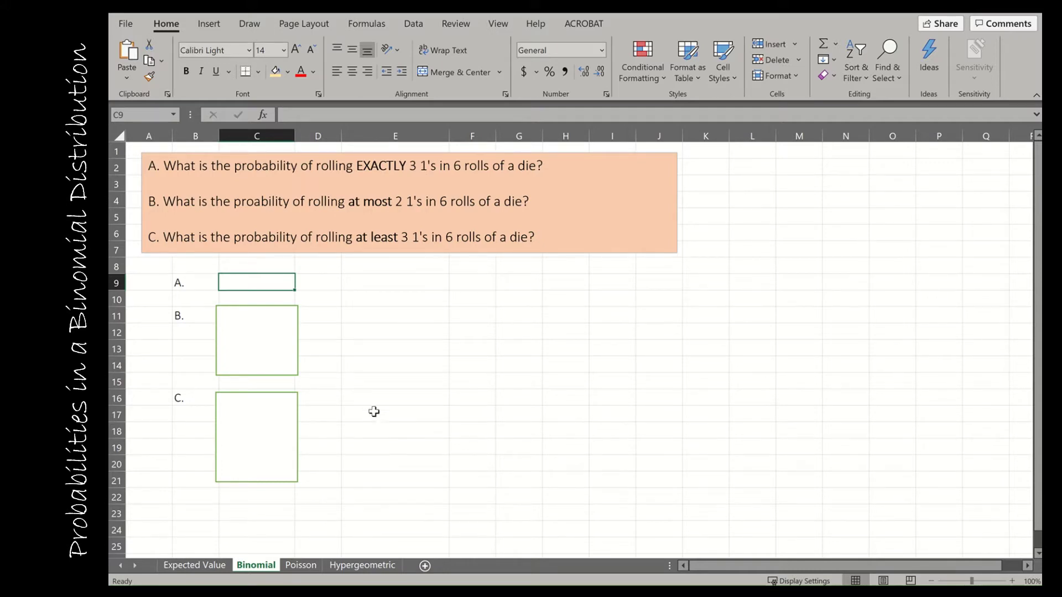
drag(421, 166, 431, 235)
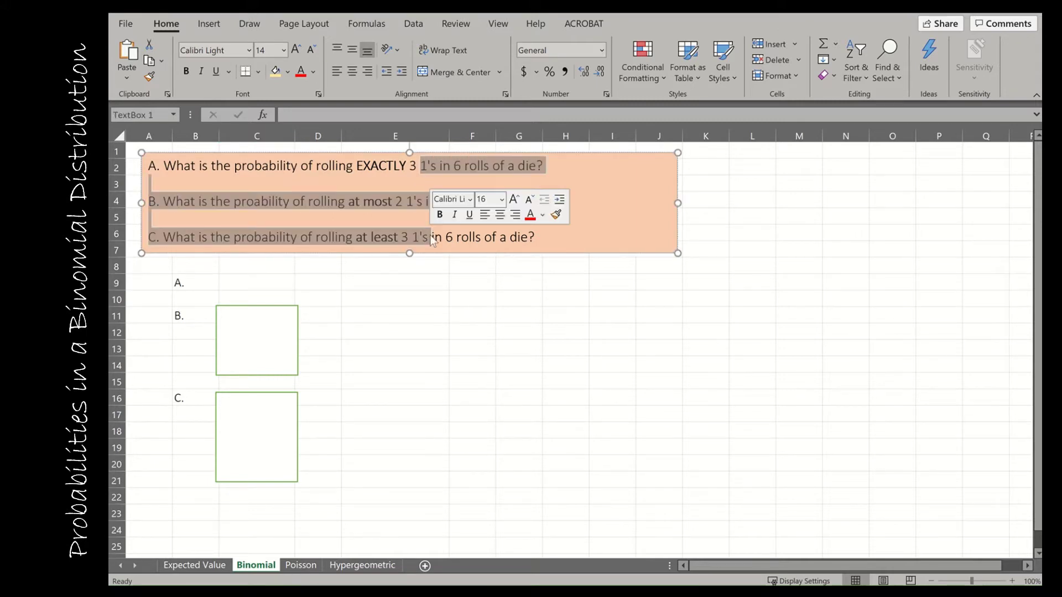
click(428, 237)
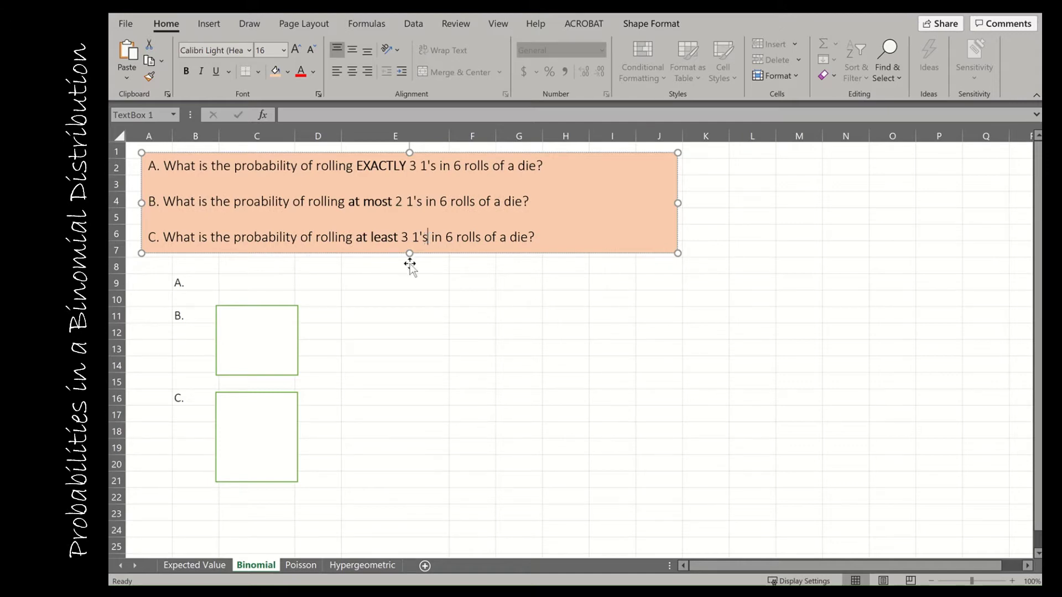
Enter =BINOM.DIST(3,6,1/6,FALSE) in C9 of the Binomial sheet for the probability of exactly 3 ones in 6 rolls
click(273, 283)
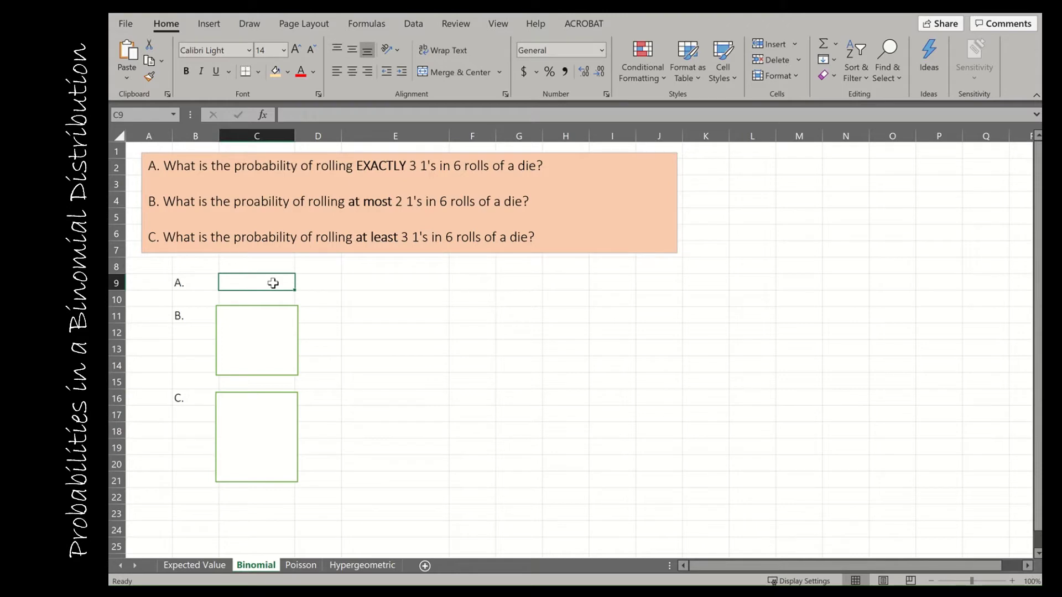
text(=bino)
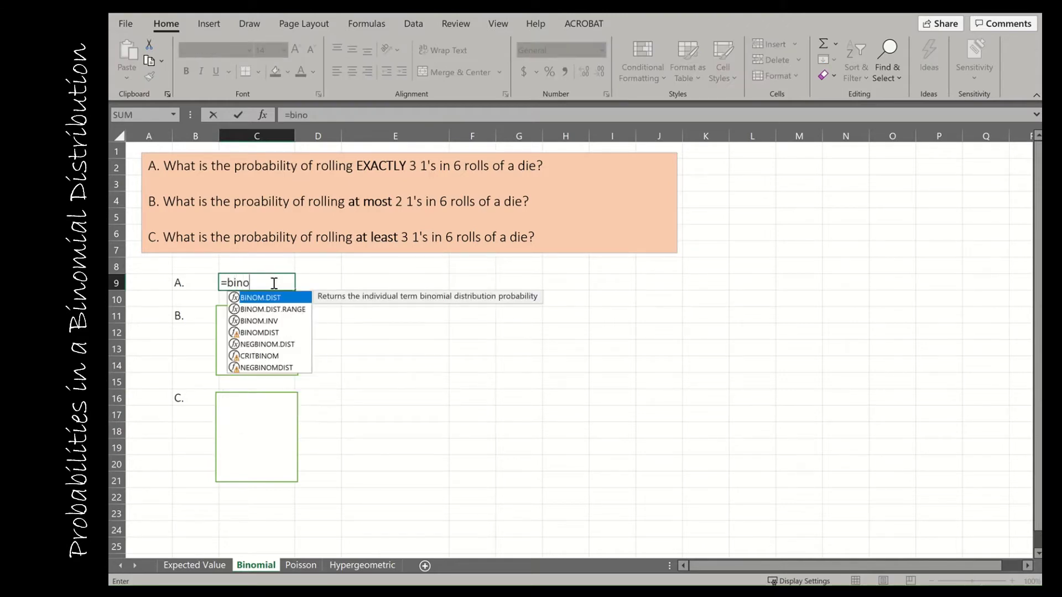
text(m.dist()
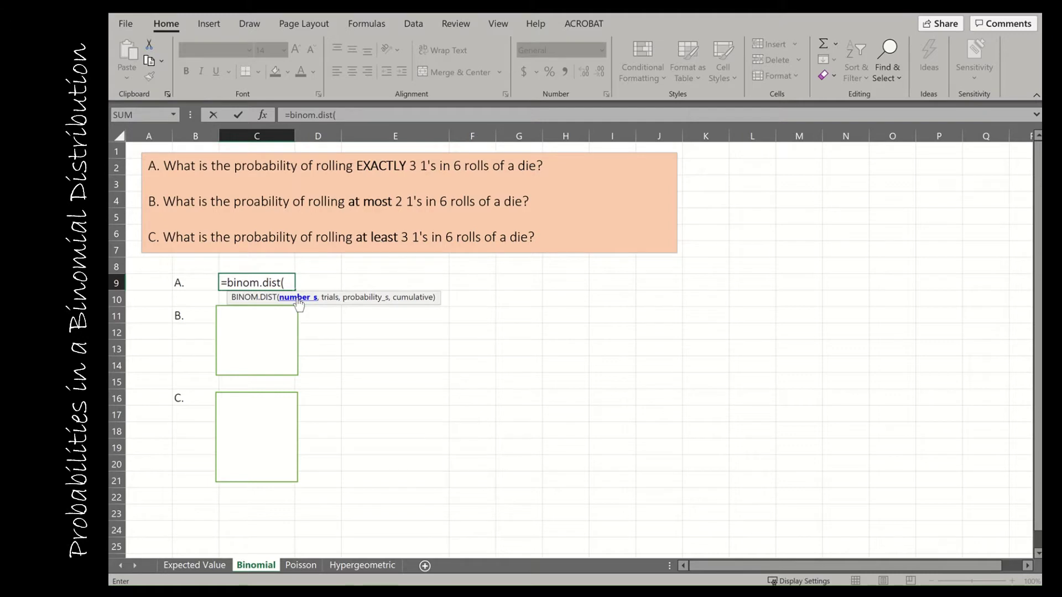
click(393, 368)
key(BackSpace)
key(BackSpace)
key(BackSpace)
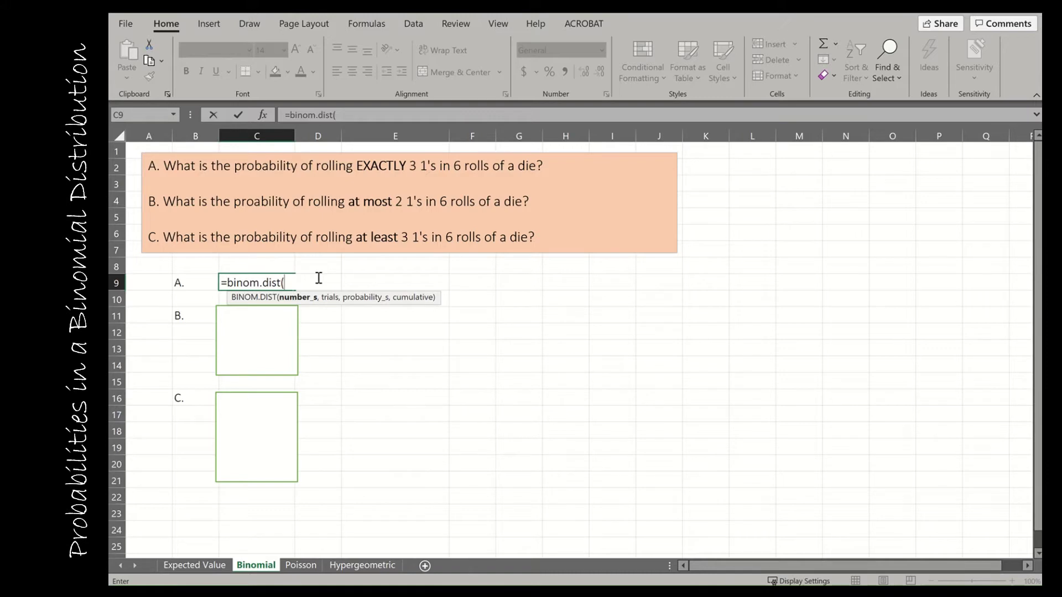
text(3,6,)
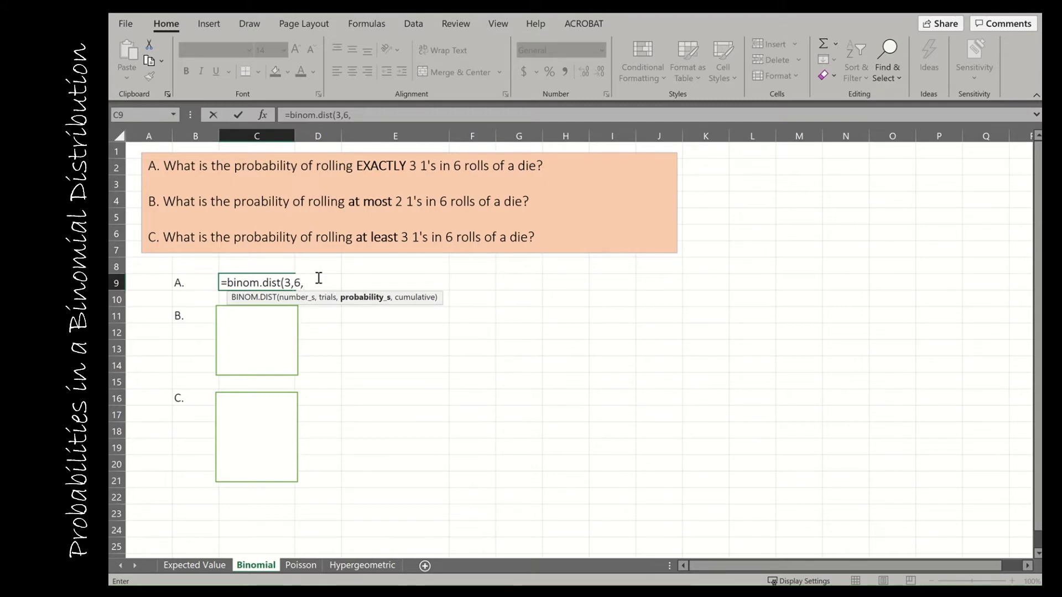
text(1/6)
text(,)
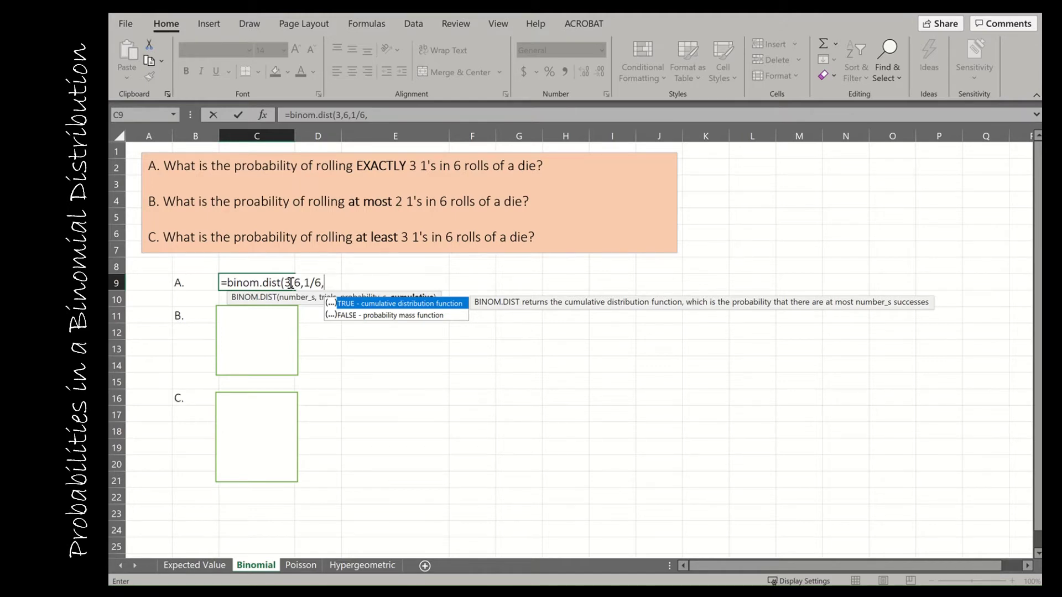
text(0)
key(BackSpace)
text(false))
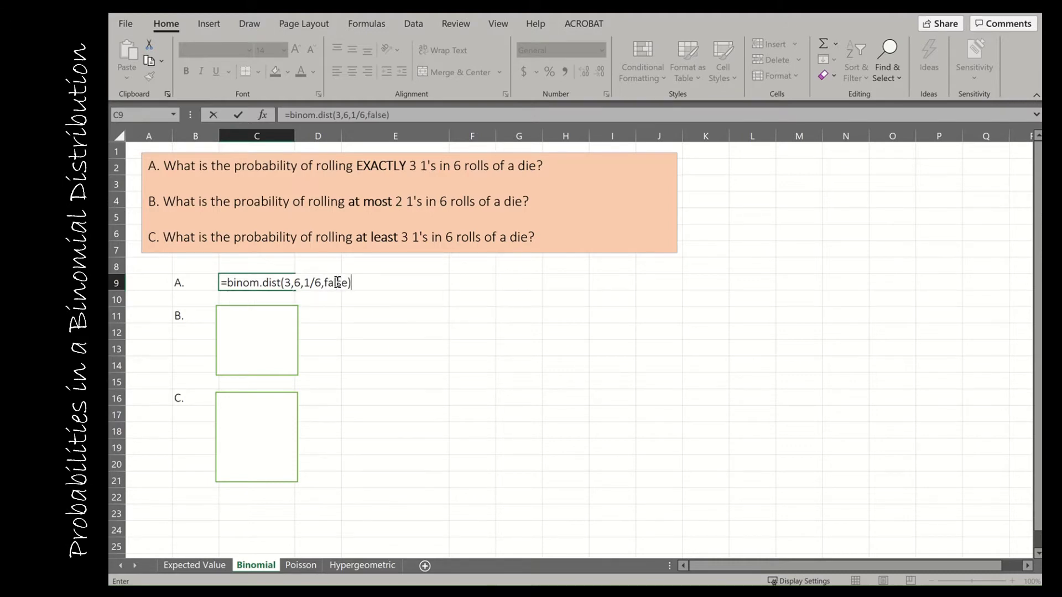
key(Return)
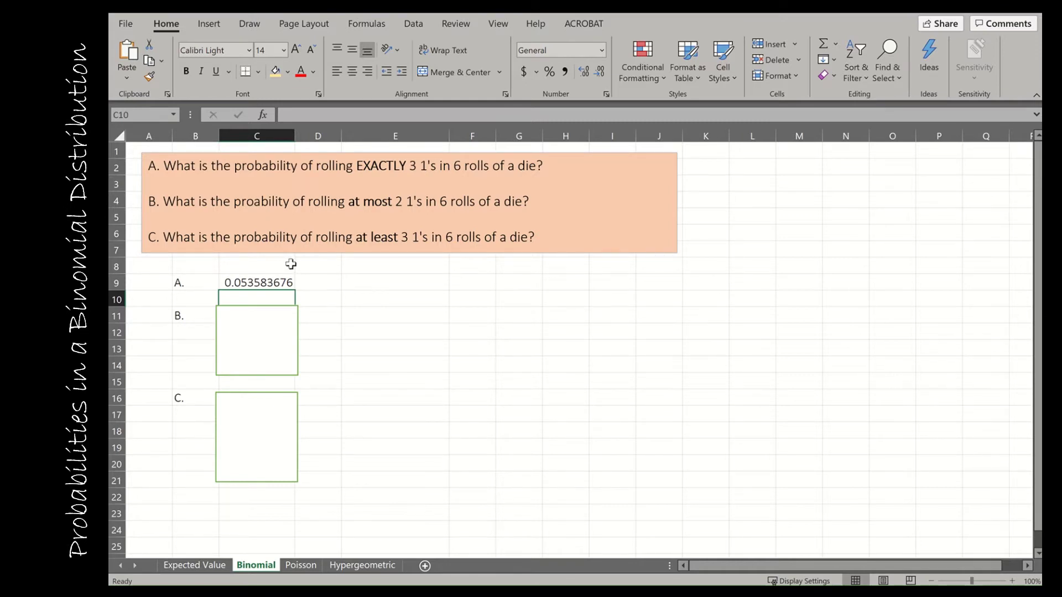
Correct the misspelled word in question B of the text box to "probability"
click(257, 203)
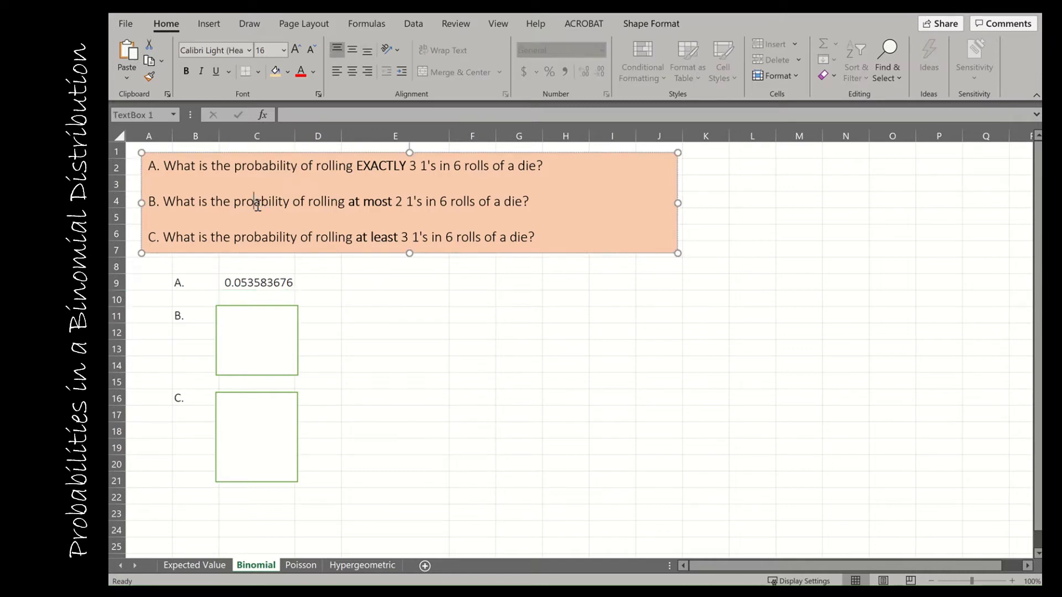
key(Delete)
key(Delete)
text(ab)
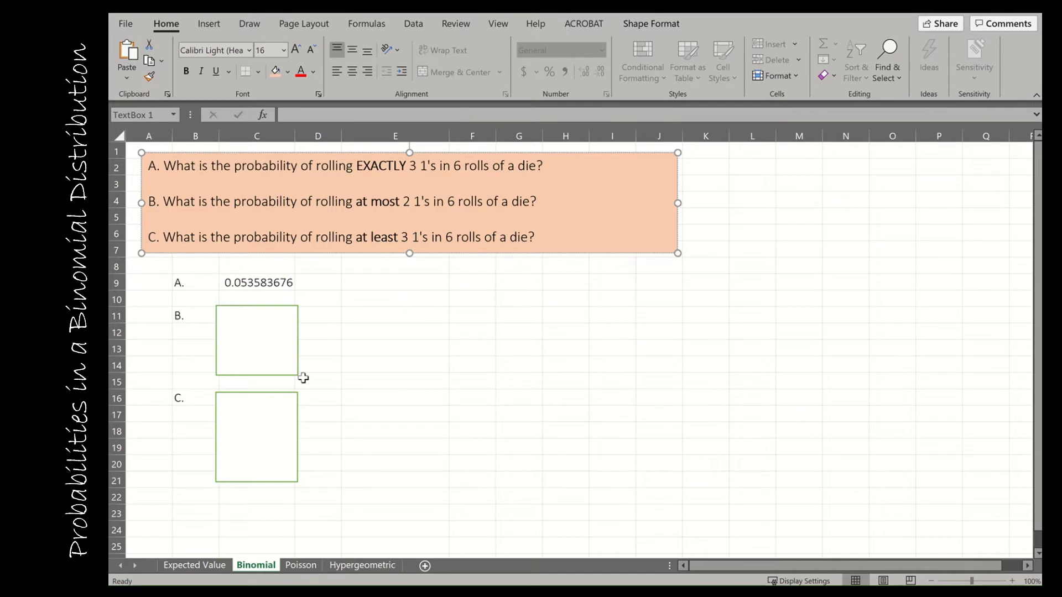
Delete the rectangle covering the part B answers and review the formulas in C11 through C14
click(280, 359)
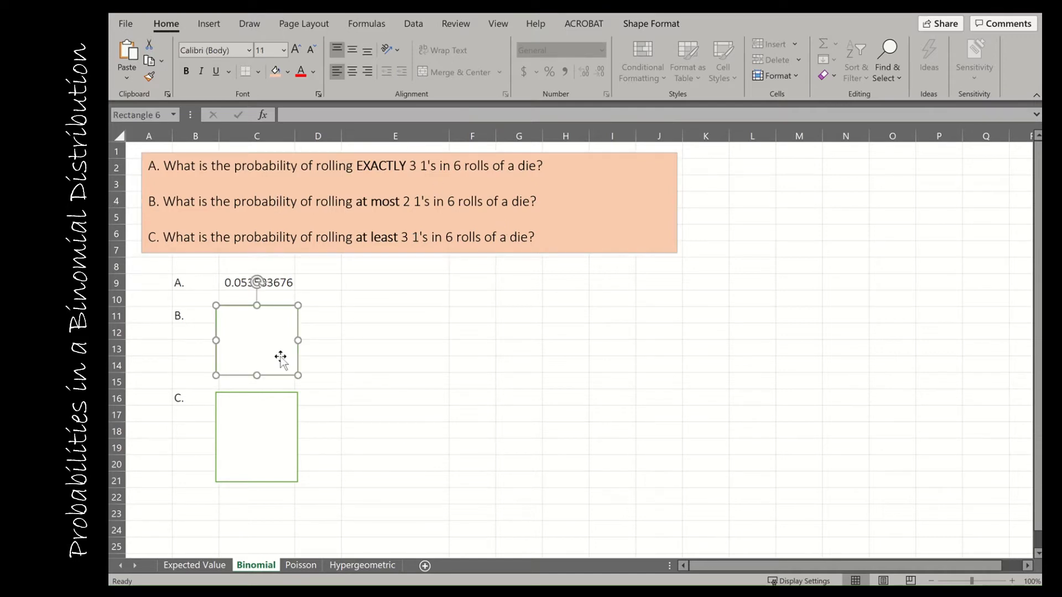
key(Delete)
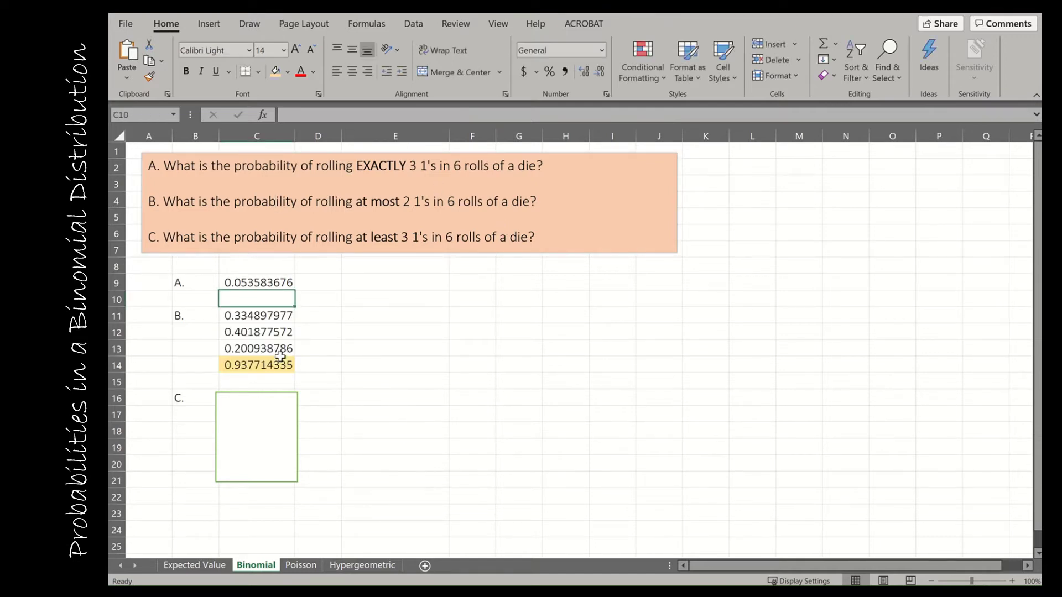
click(270, 315)
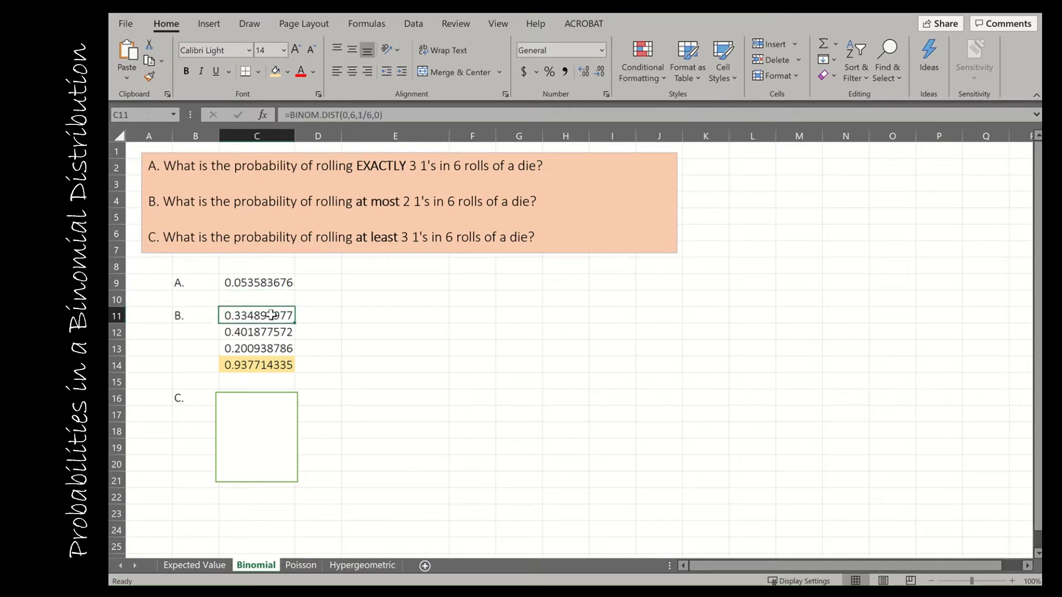
key(Down)
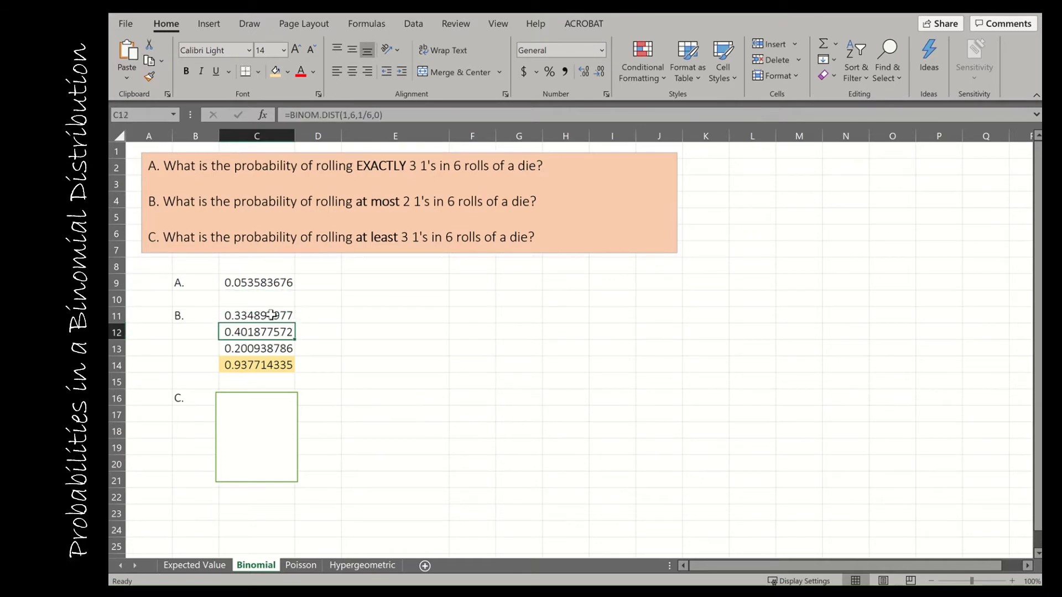
key(Down)
key(Down)
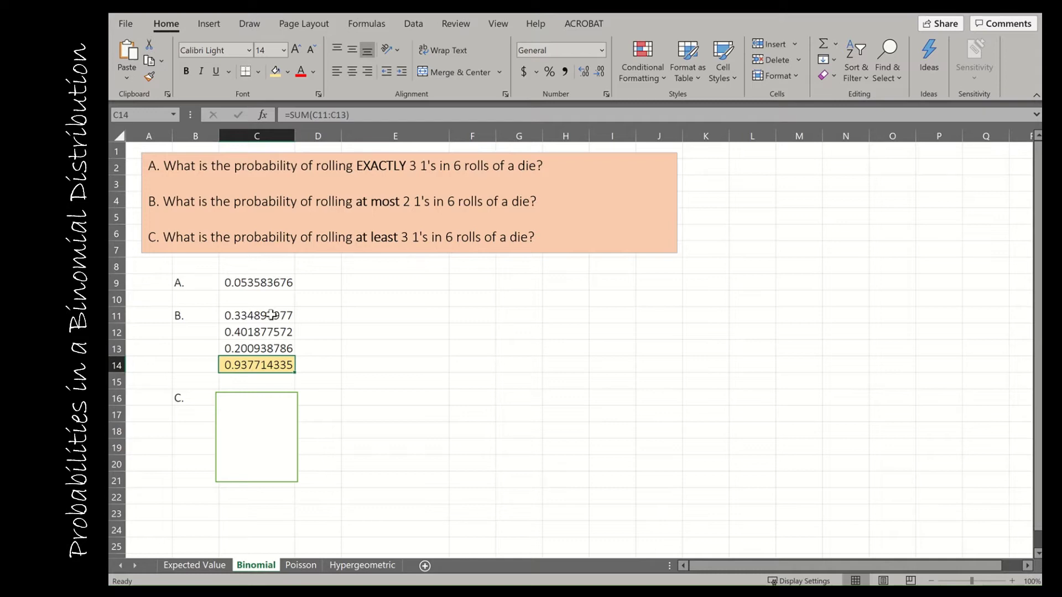
Enter =BINOM.DIST(2,6,1/6,1) in E11 for the cumulative probability of at most 2 ones in 6 rolls
click(355, 316)
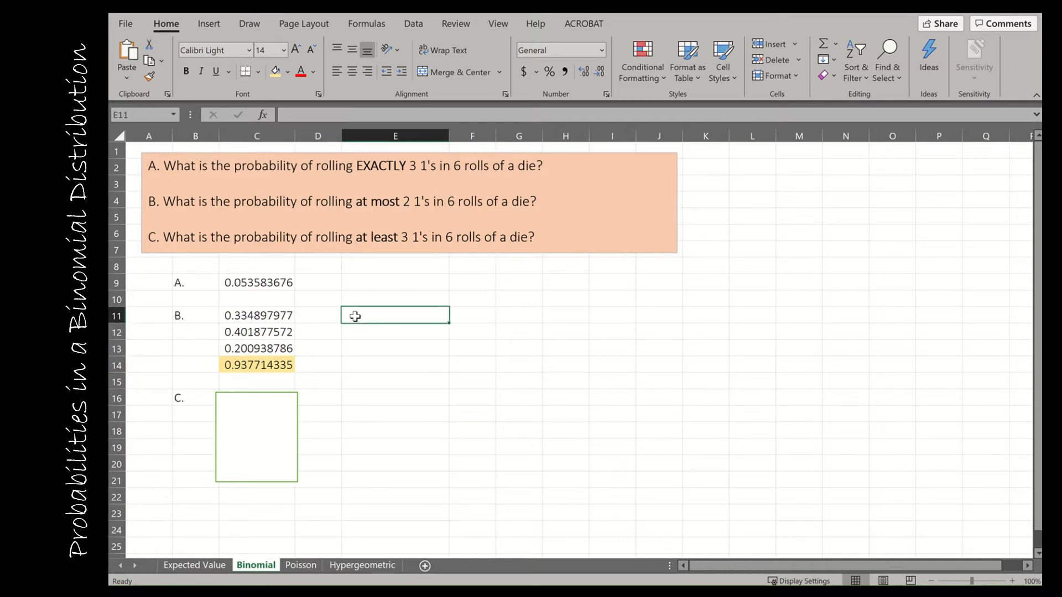
text(=bi)
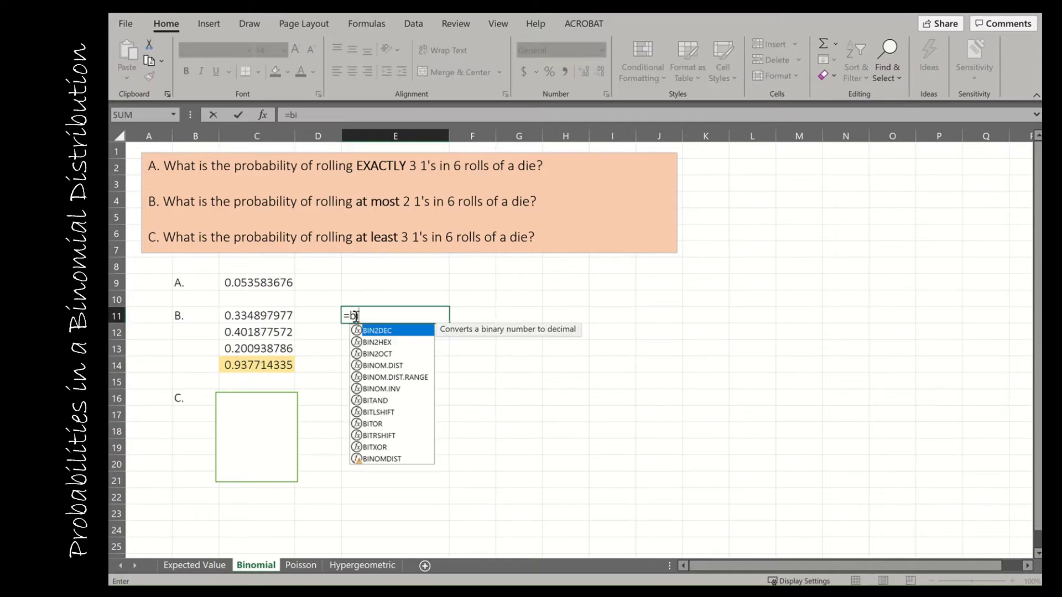
text(nom.dist()
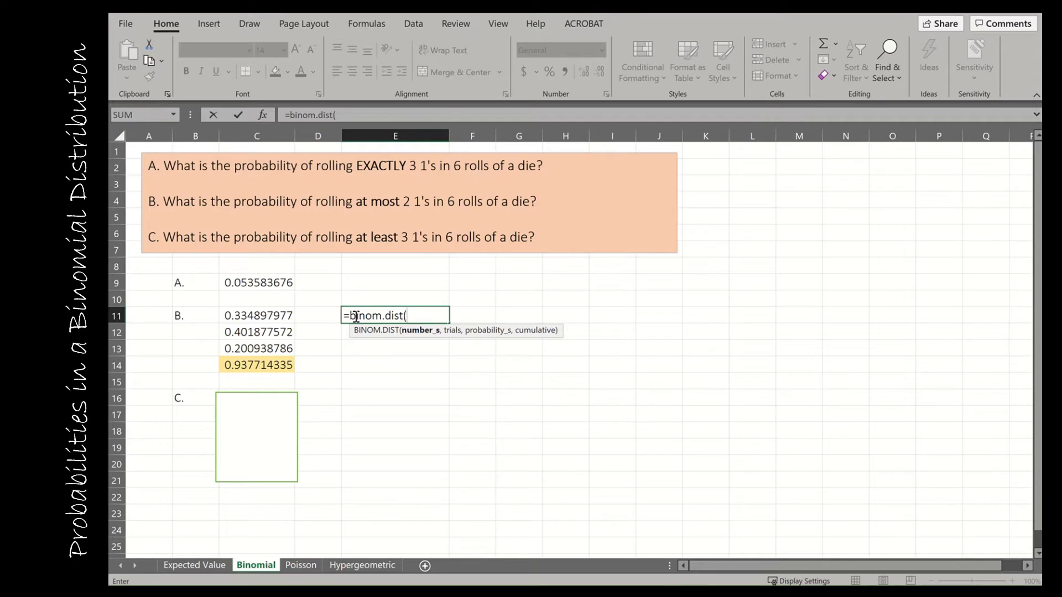
text(2,6,)
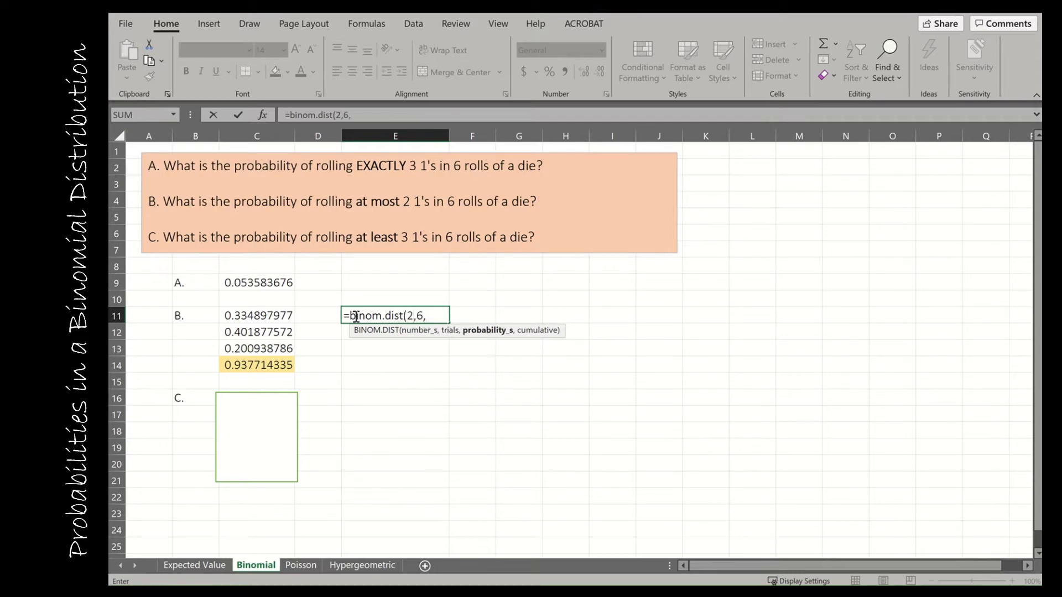
text(1/6,)
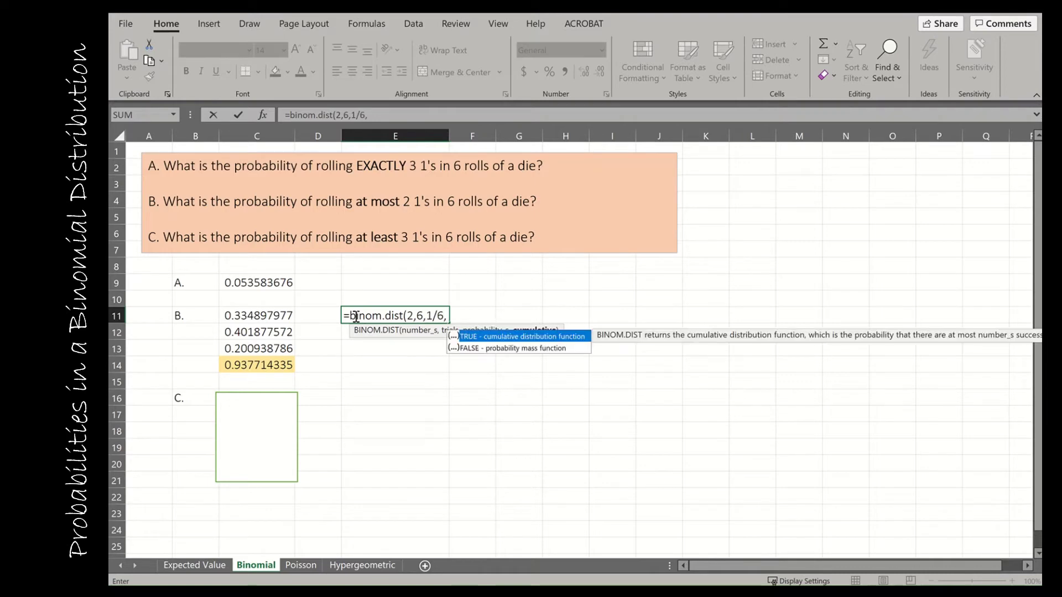
text(1)
text())
key(Return)
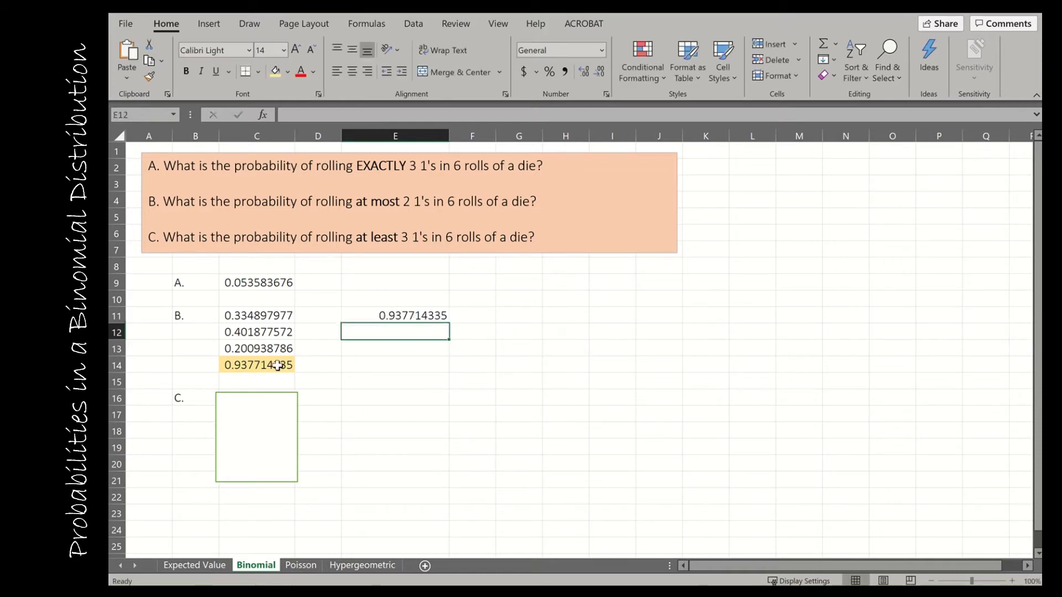
Compare the cumulative formula in E11 with the summed individual probabilities in C14
click(277, 365)
click(387, 315)
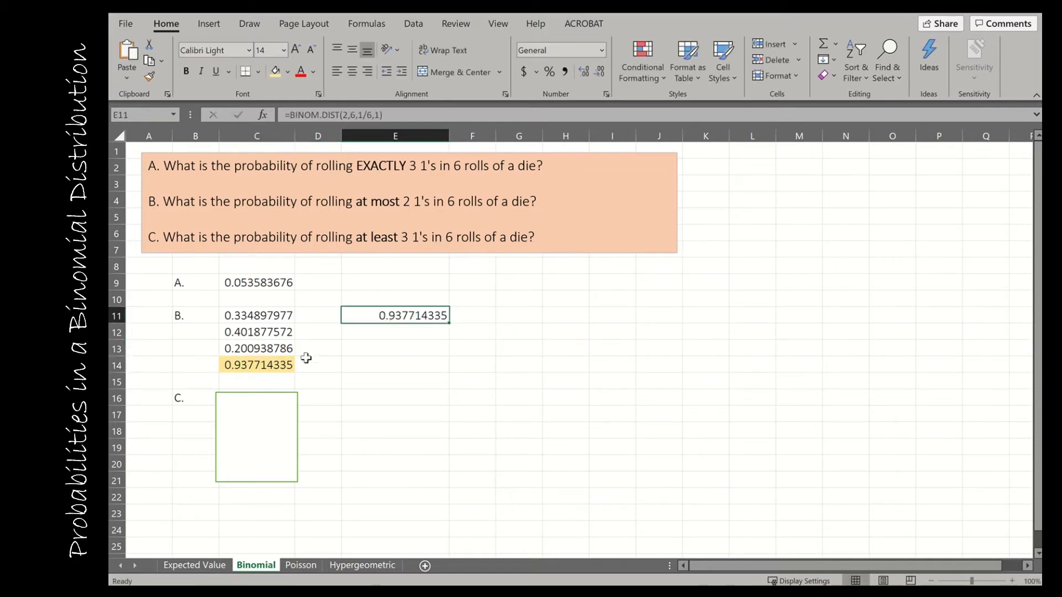
click(285, 364)
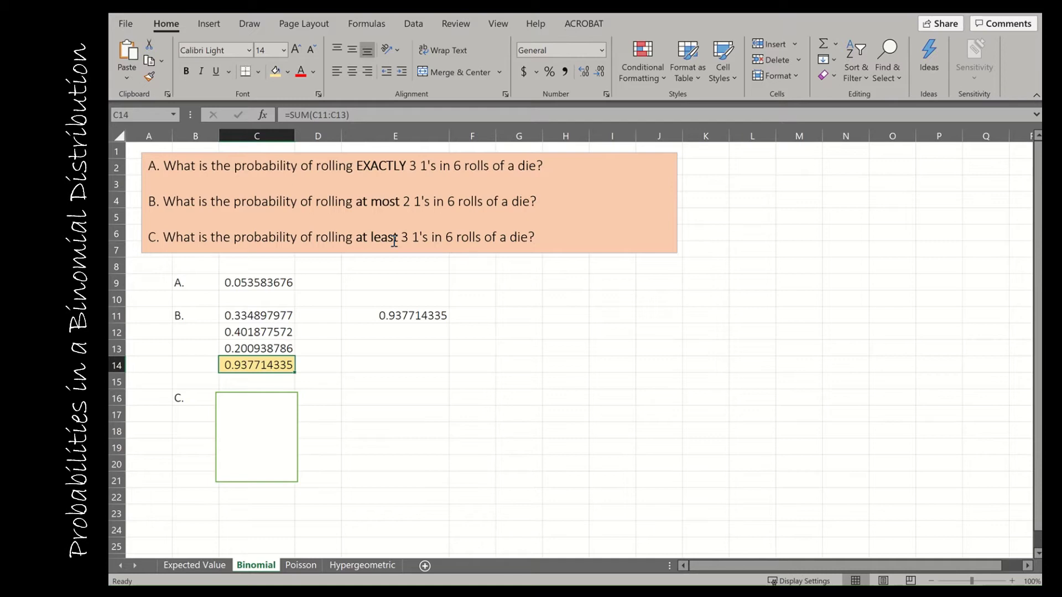
Delete the rectangle covering the part C answers and review the formulas in C16 through C20
click(249, 430)
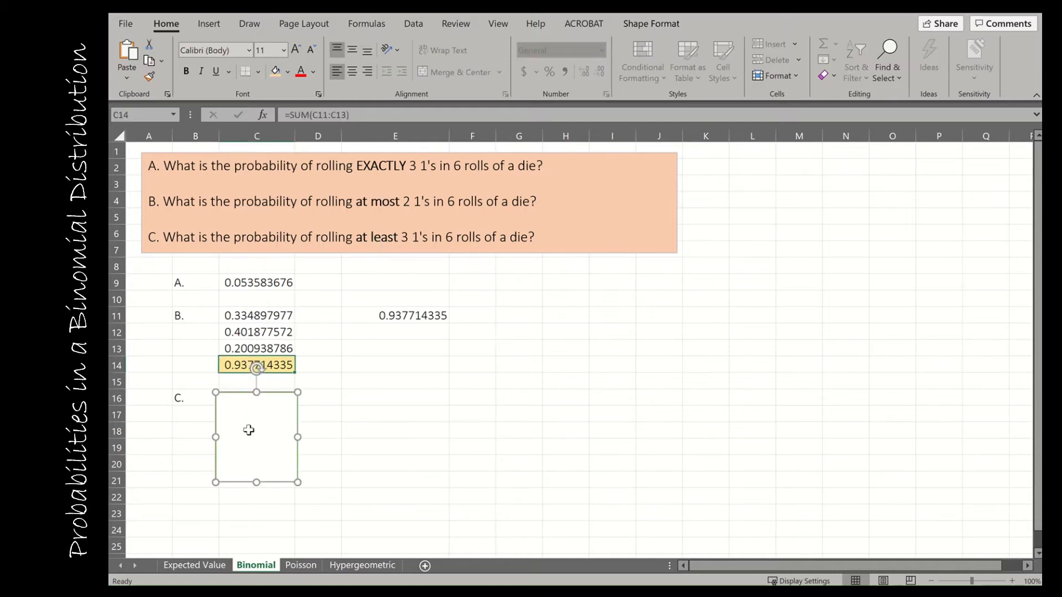
key(Delete)
click(283, 398)
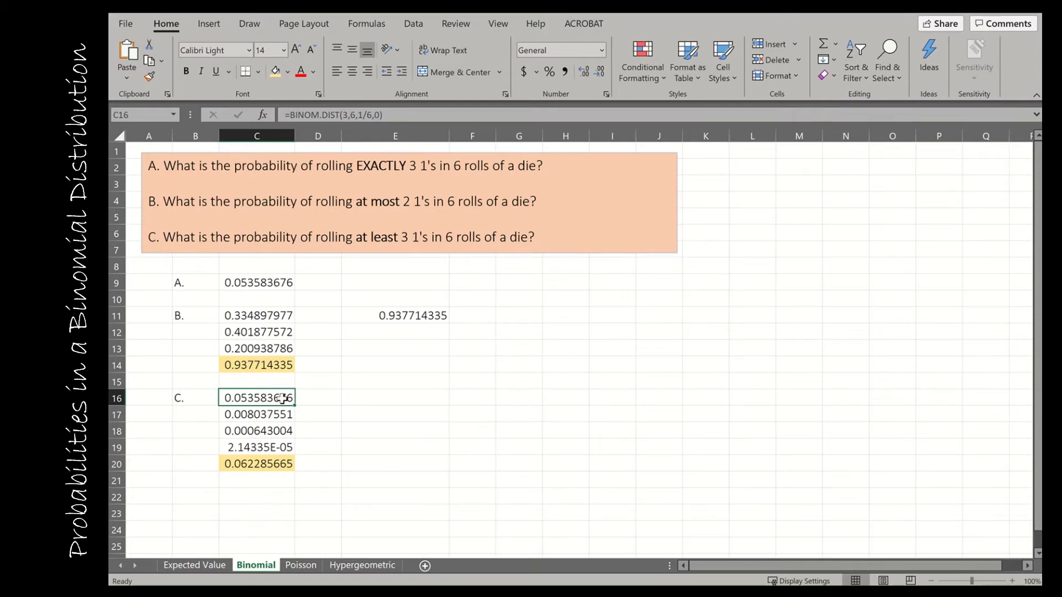
key(Down)
key(Down)
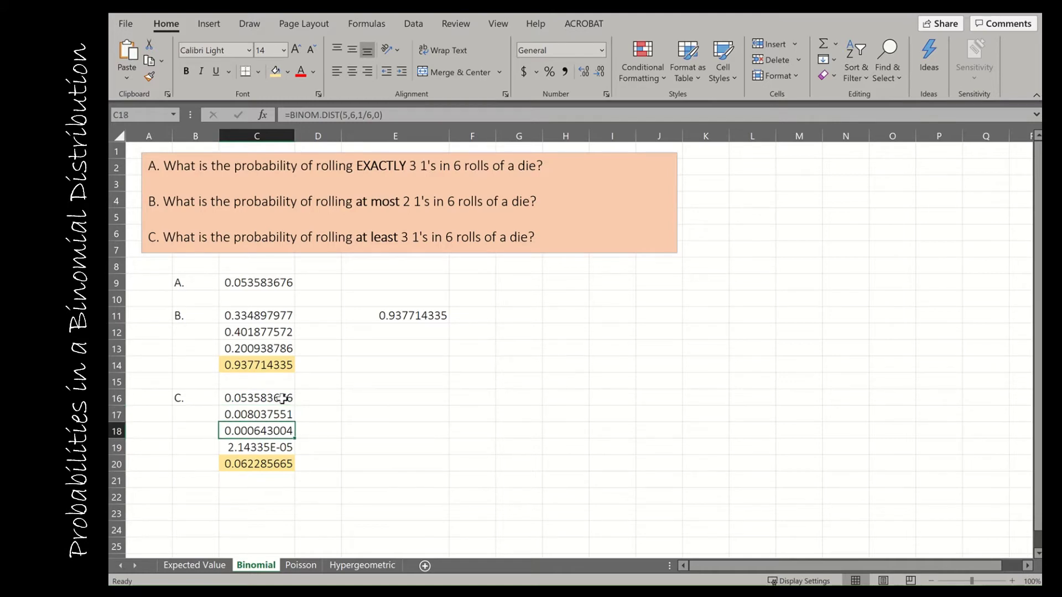
key(Down)
key(Down)
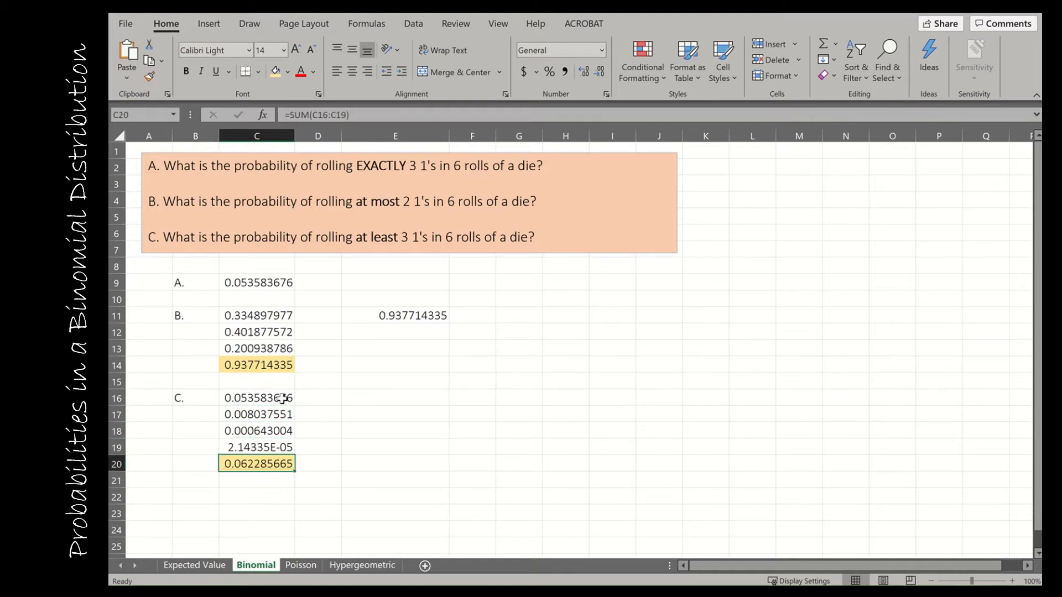
key(Right)
key(Right)
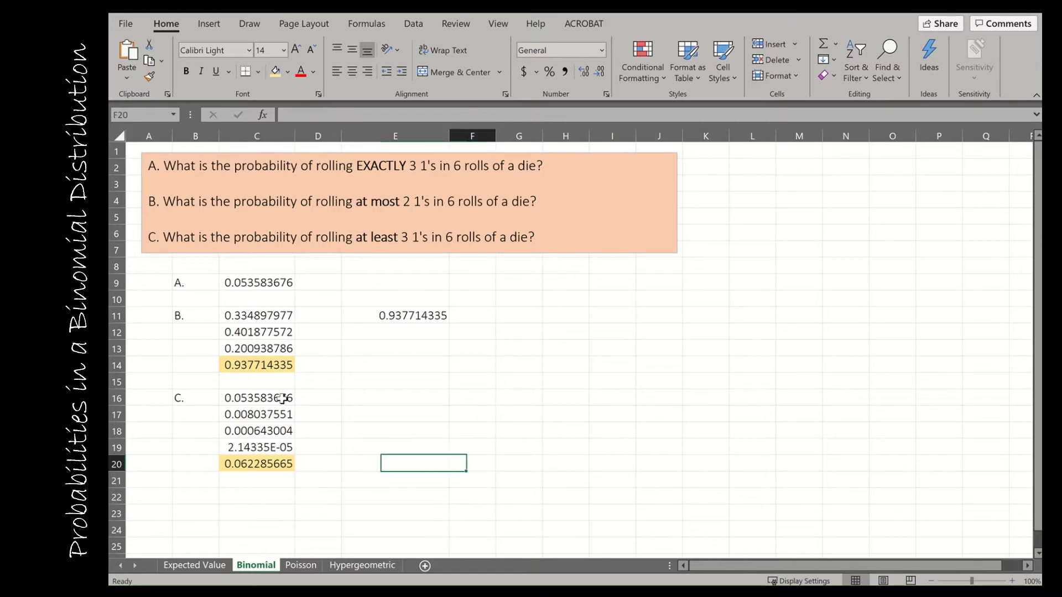
key(Up)
key(Up)
key(Up)
key(Up)
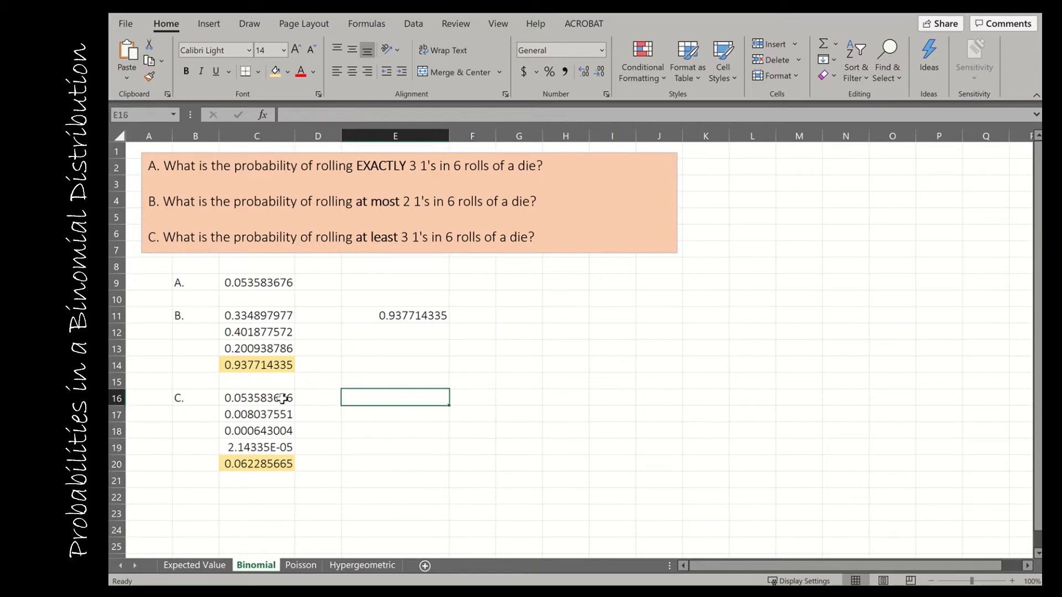
text(=)
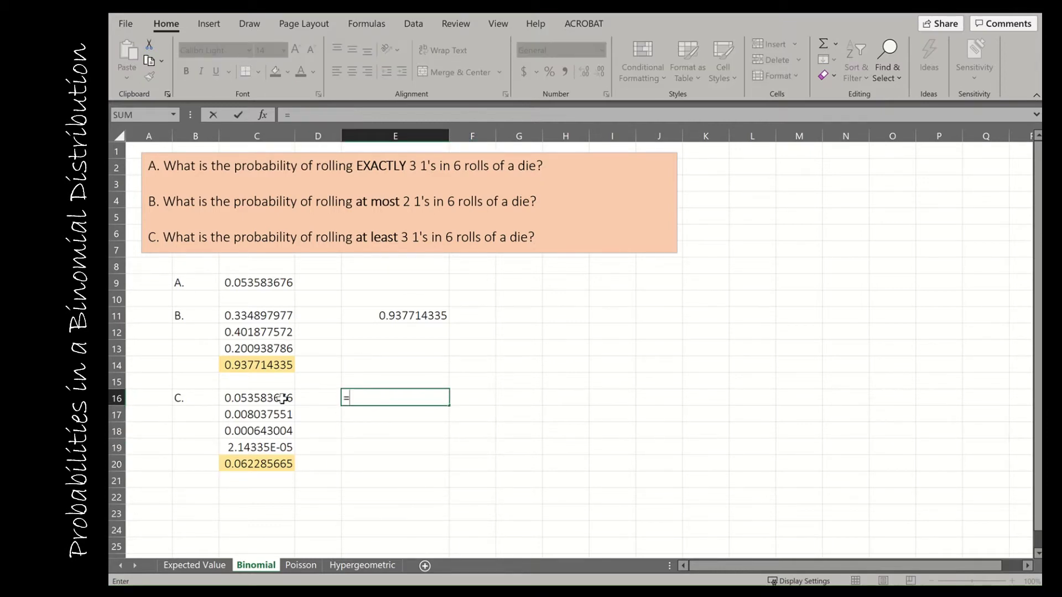
text(binom.dist()
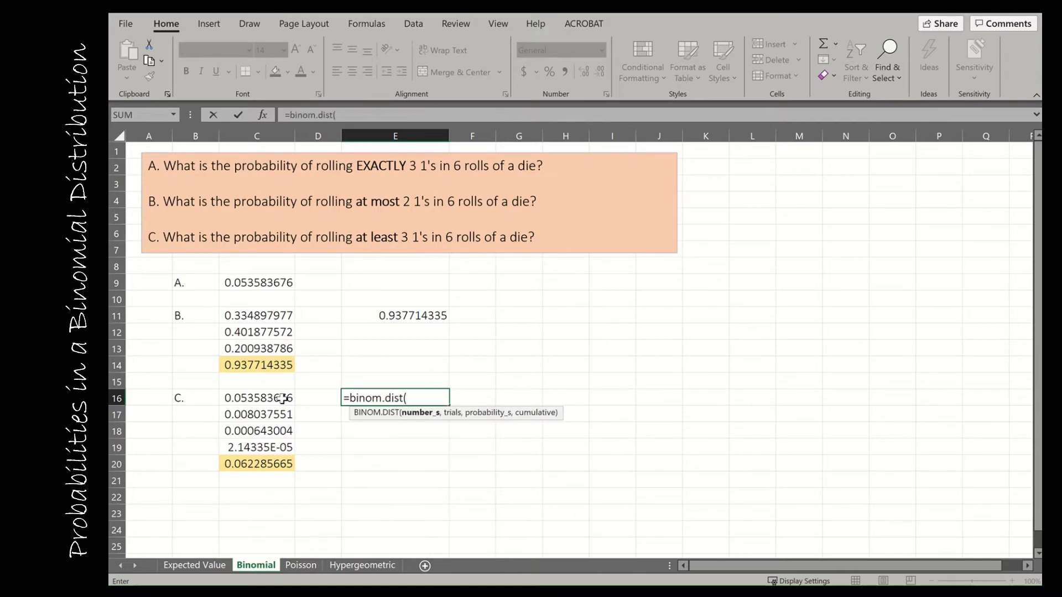
key(BackSpace)
key(BackSpace)
key(BackSpace)
key(BackSpace)
key(BackSpace)
key(BackSpace)
key(BackSpace)
key(BackSpace)
key(BackSpace)
key(BackSpace)
key(BackSpace)
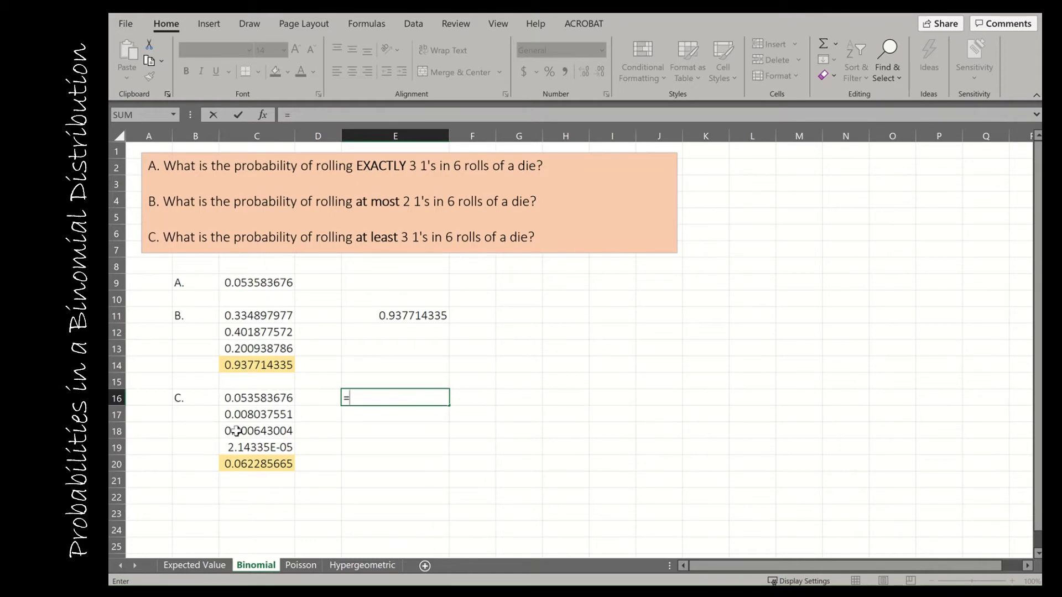
click(404, 316)
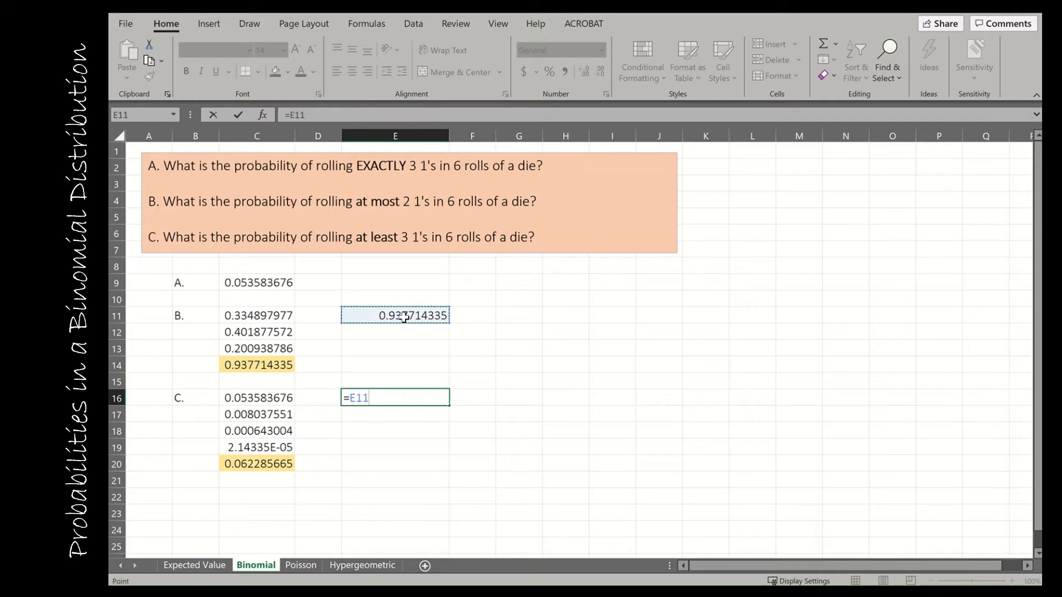
key(BackSpace)
key(BackSpace)
key(BackSpace)
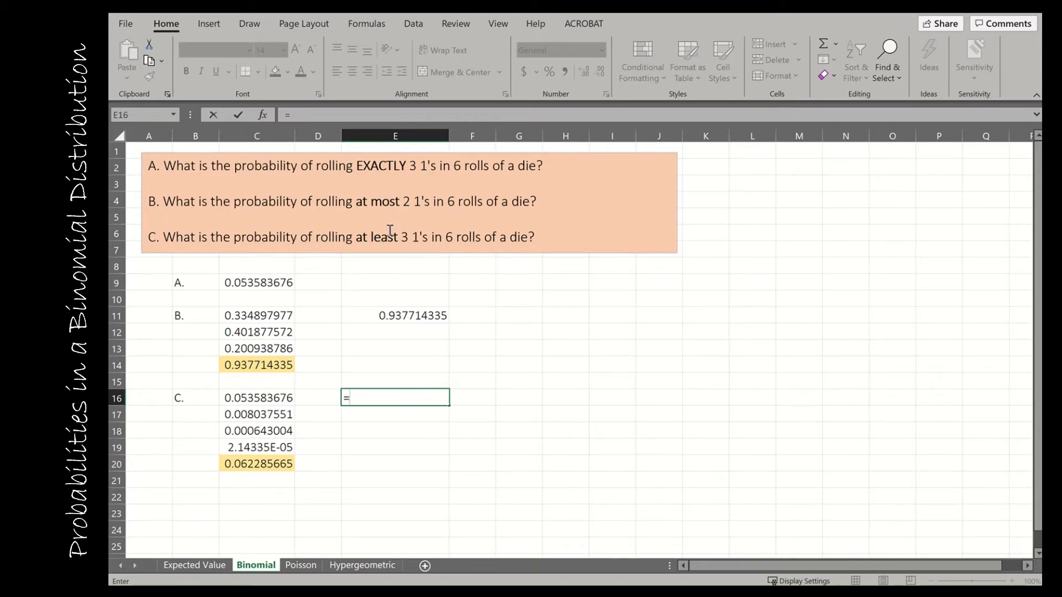
key(Escape)
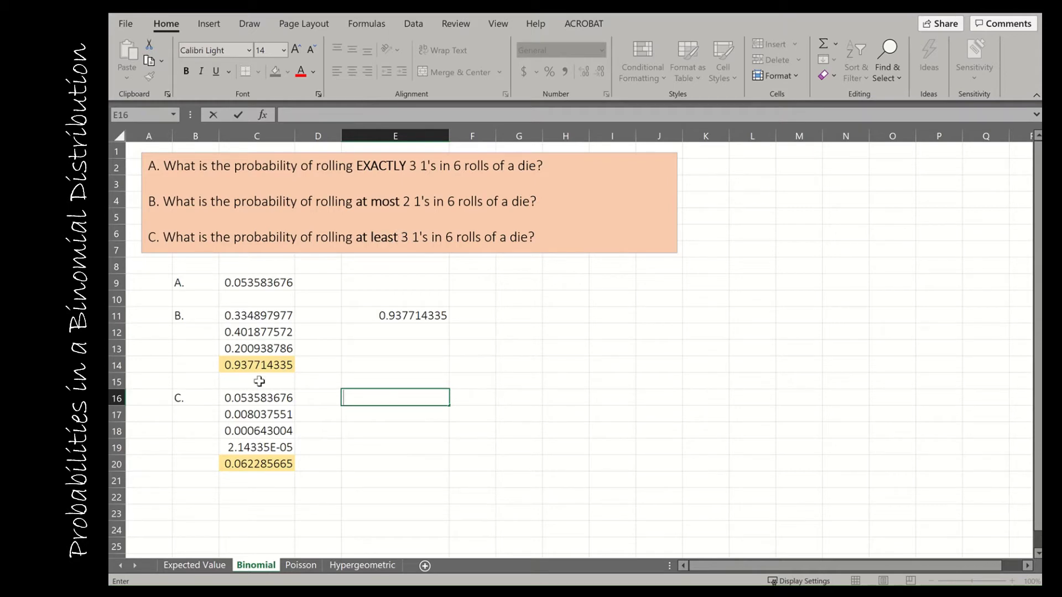
Review the individual binomial formulas for part C in C16 through C19
click(235, 395)
key(Down)
key(Down)
key(Down)
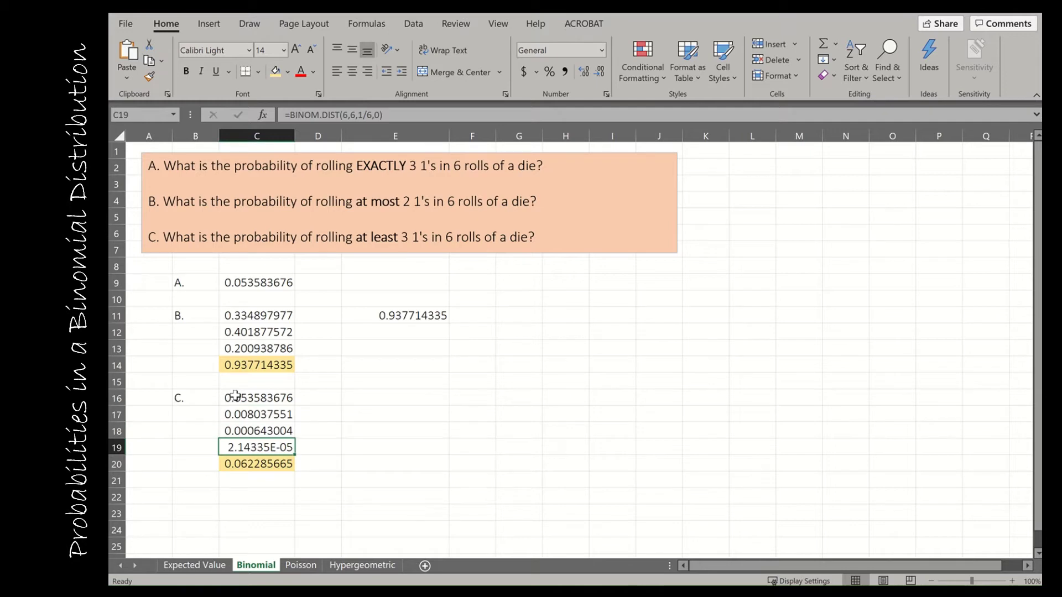
key(Up)
key(Up)
key(Up)
key(Up)
key(Down)
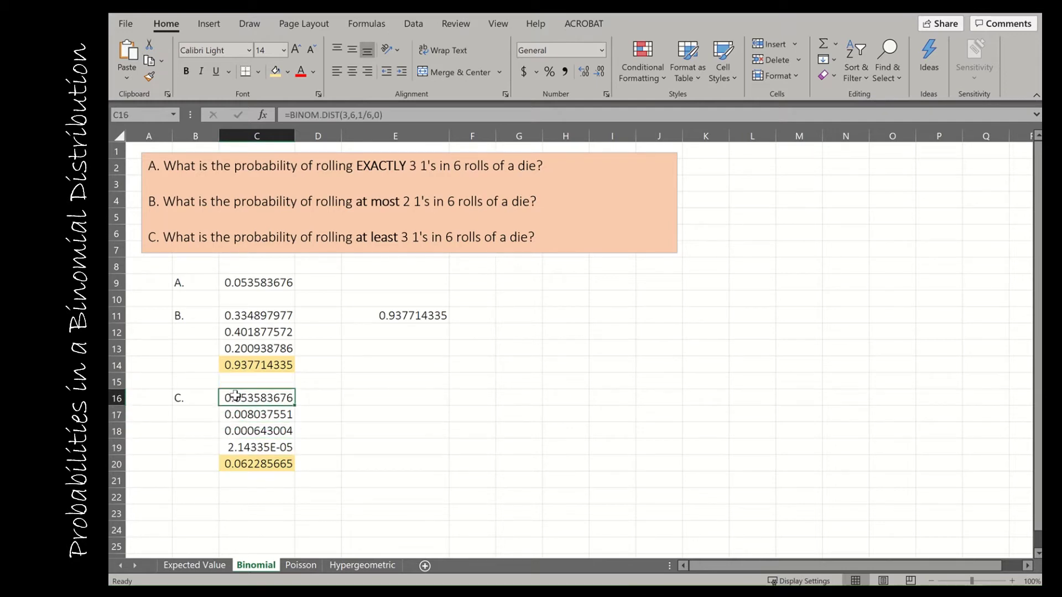
Enter =1-BINOM.DIST(2,6,1/6,1) in E16 for the probability of at least 3 ones in 6 rolls
click(370, 398)
text(=)
text(1-)
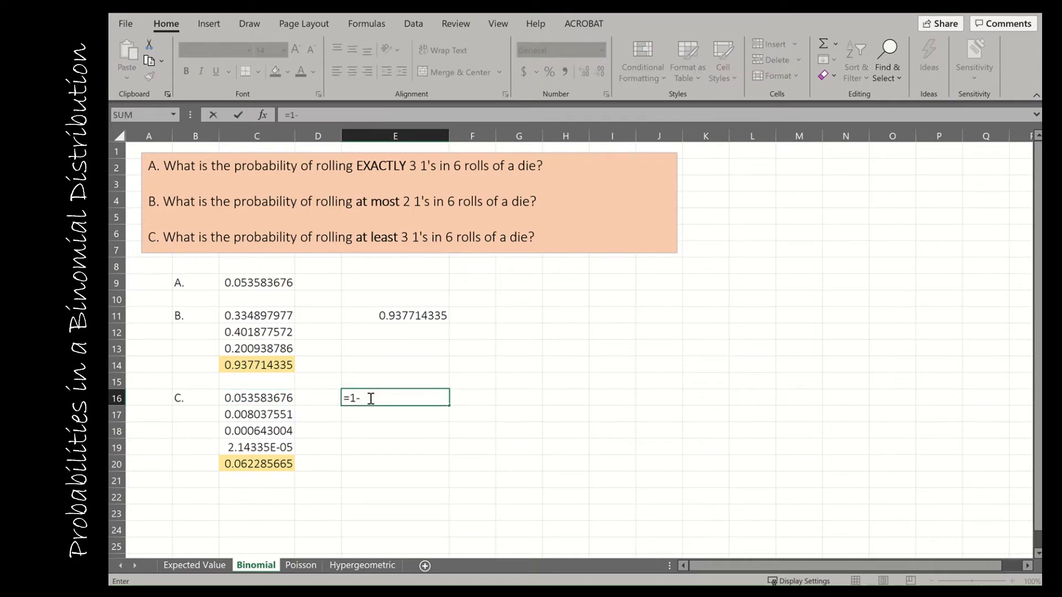
text(binom.)
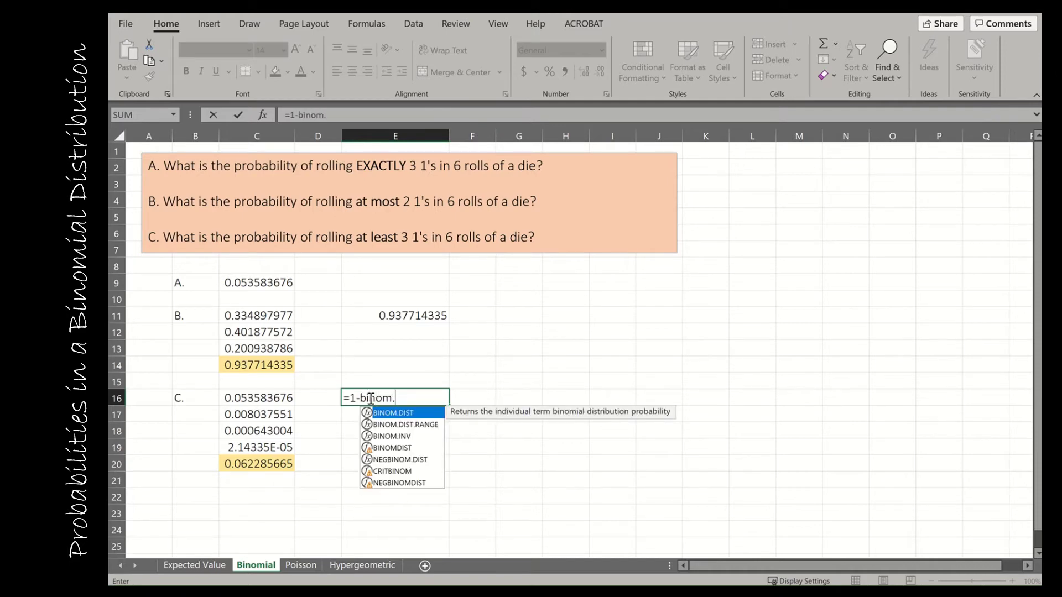
text(dist()
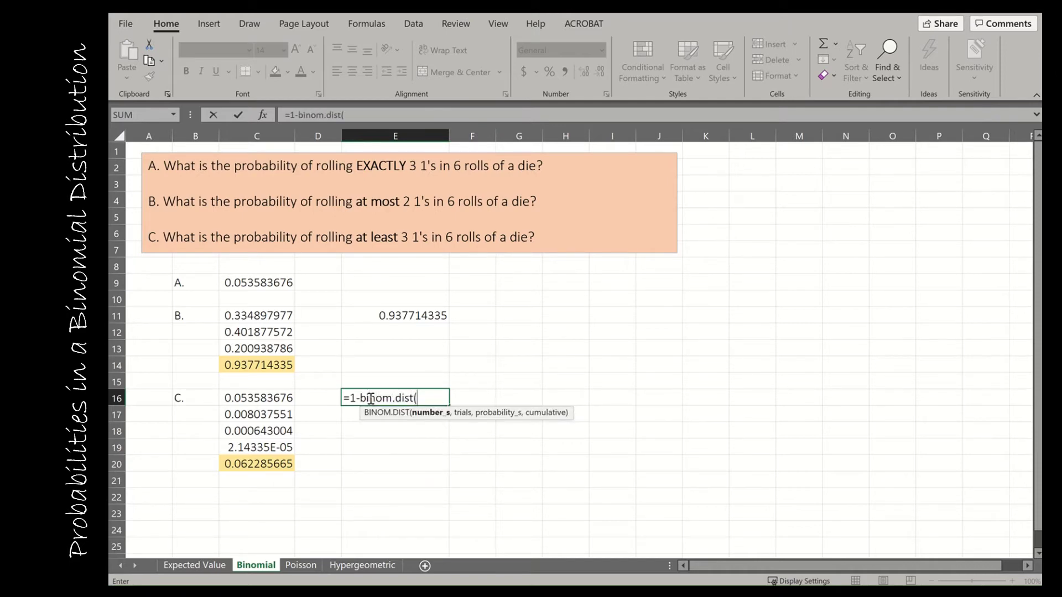
text(2,6,1/6)
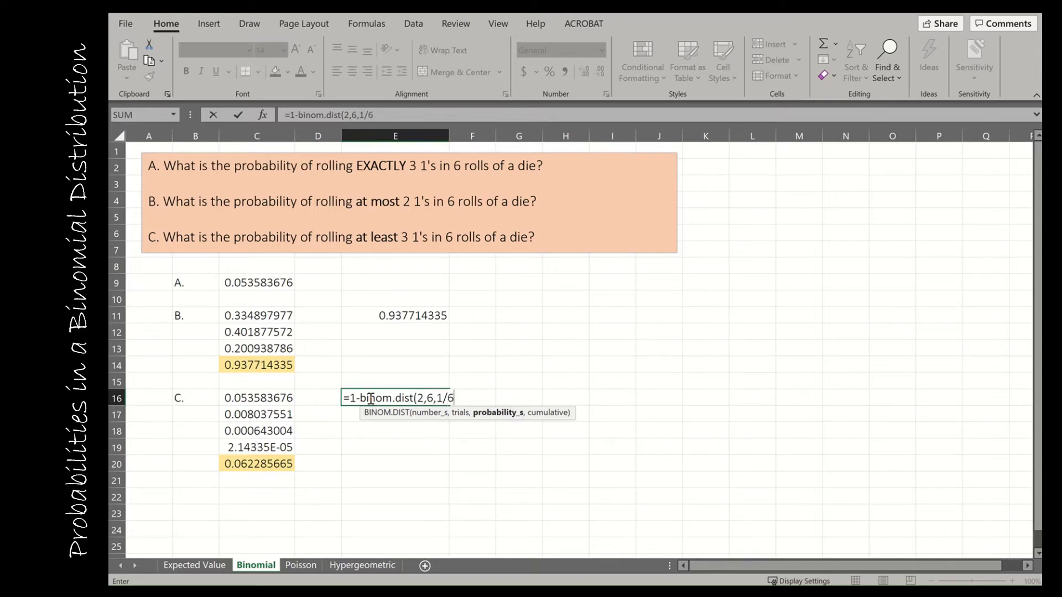
text(,)
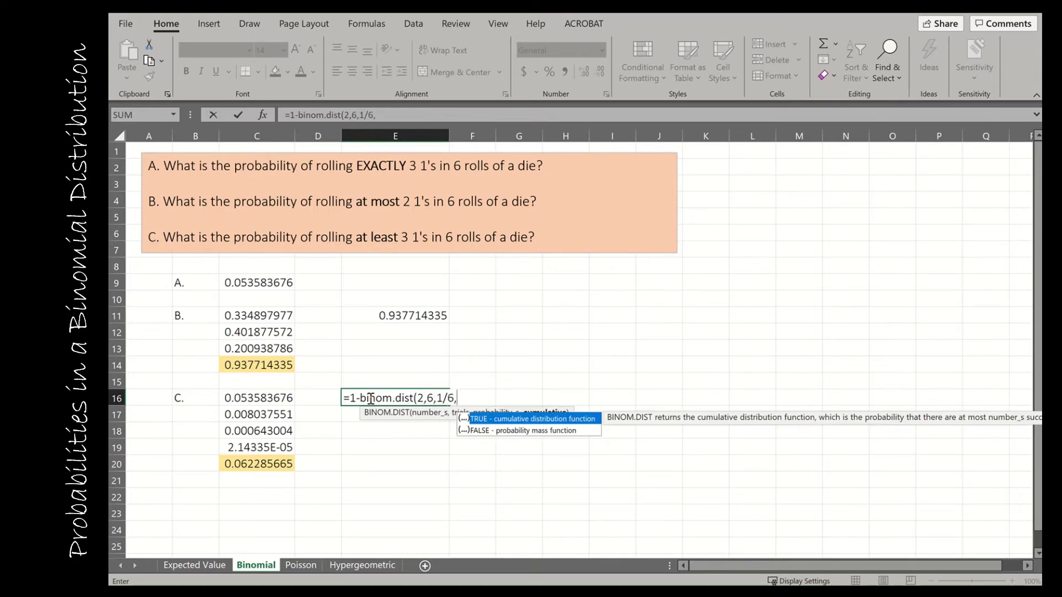
text(1))
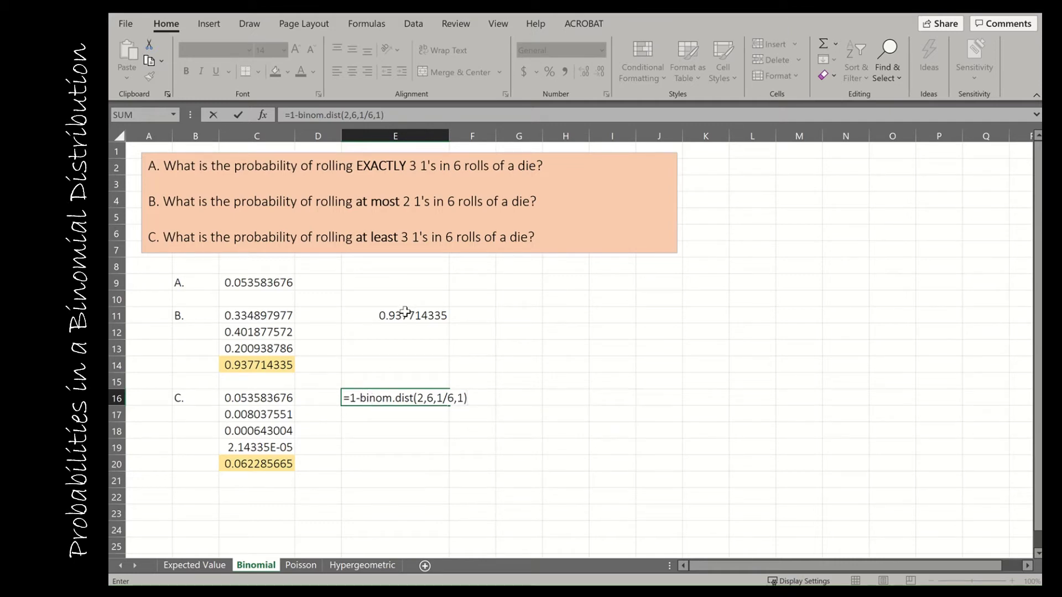
key(Return)
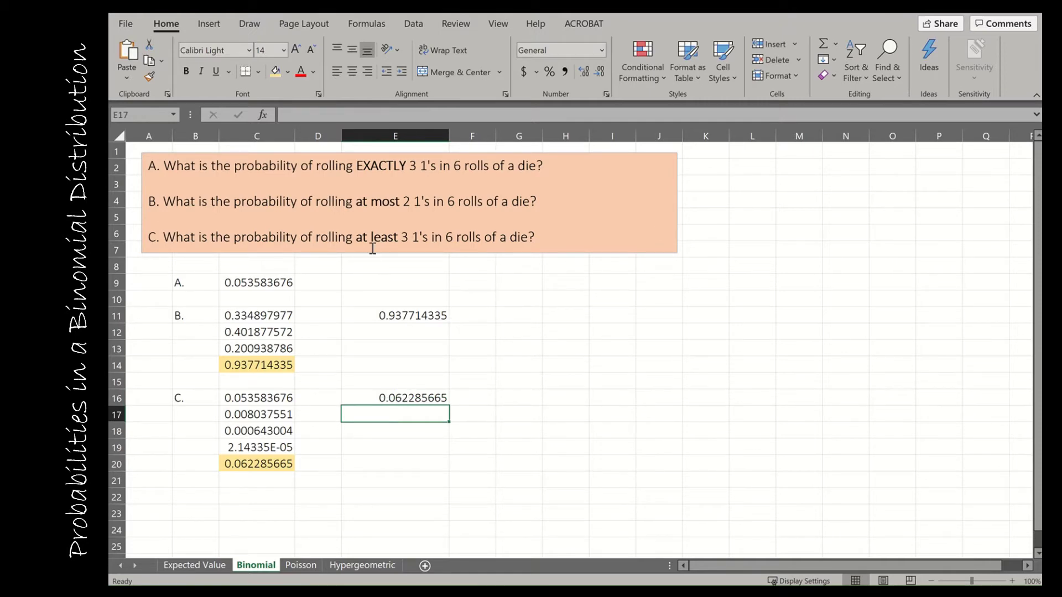
List the possible numbers of ones, 0 through 6, down H9 to H15
click(567, 287)
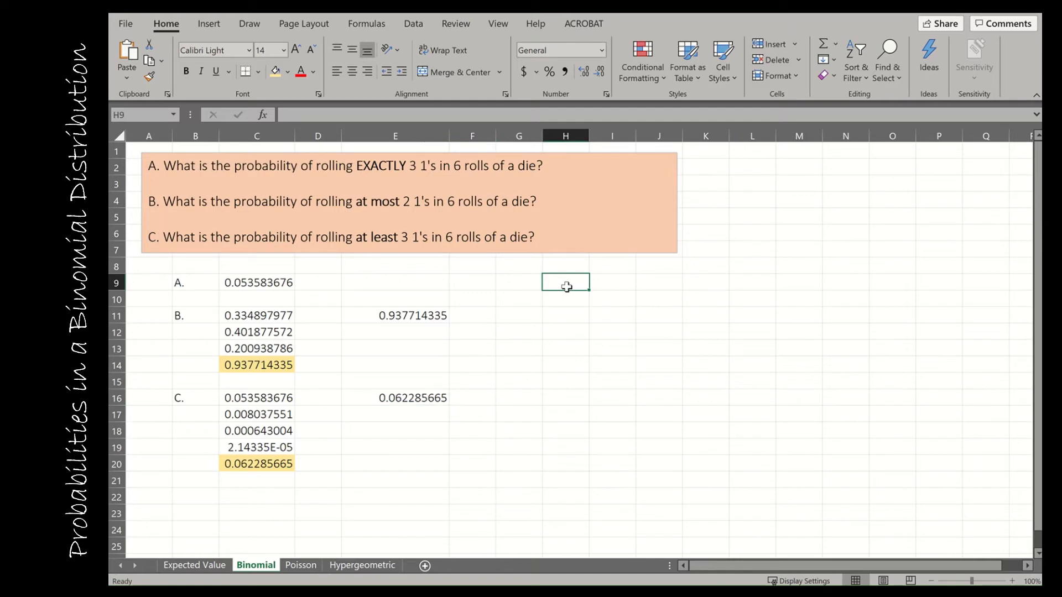
text(0)
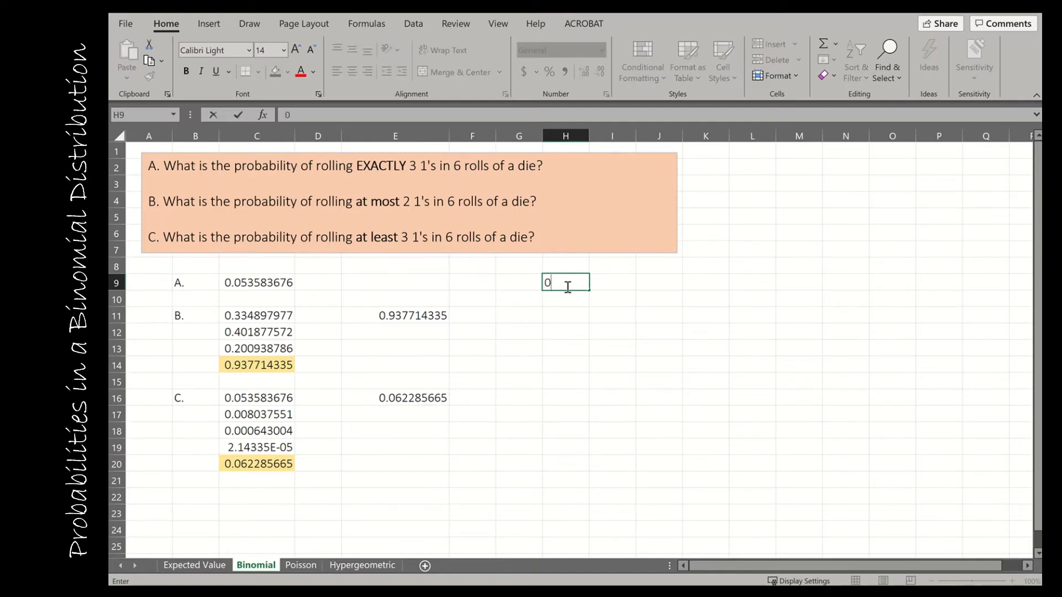
key(Return)
text(1)
key(Return)
text(2)
key(Return)
text(3)
key(Return)
text(4)
key(Return)
text(5)
key(Return)
text(6)
key(Return)
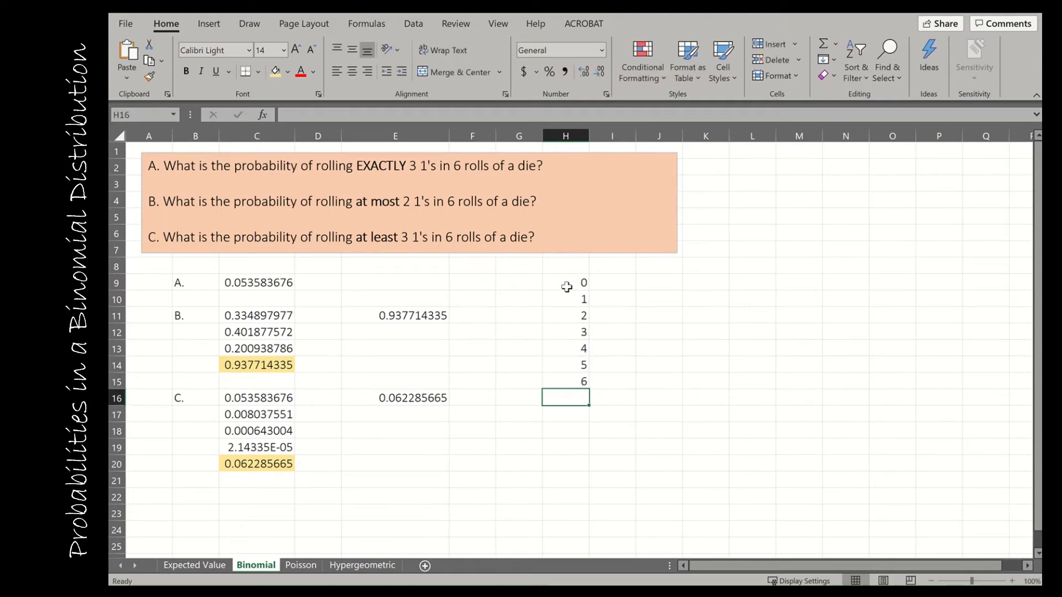
Replace the part B label with the outcome counts 0, 1 and 2 in B11 through B13
click(266, 317)
click(186, 314)
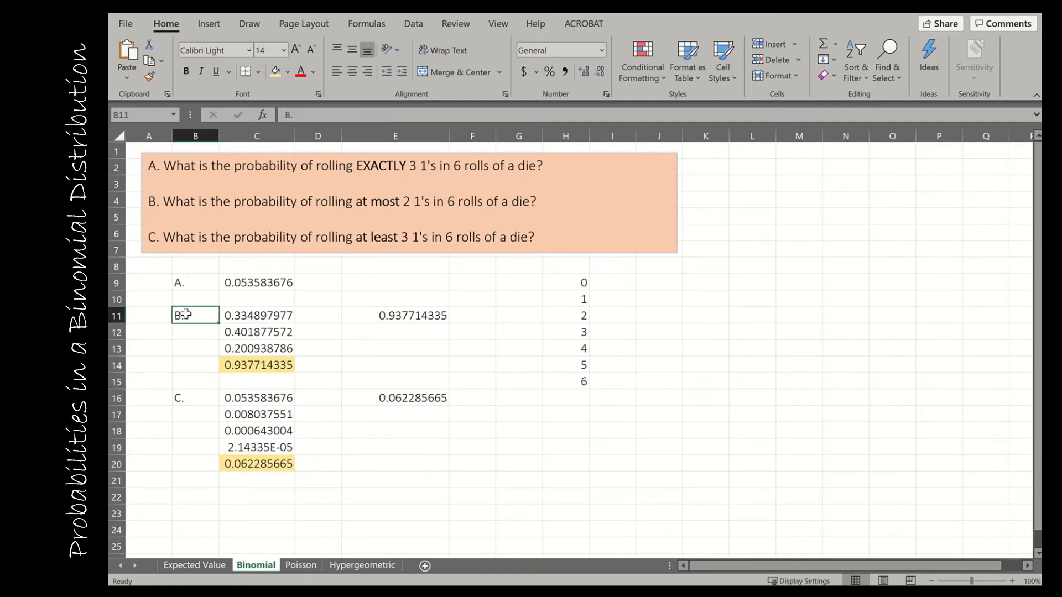
text(0)
key(Return)
text(1)
key(Return)
text(2)
key(Return)
Replace the part C label with the outcome counts 3, 4, 5 and 6 in B16 through B19
key(Down)
key(Down)
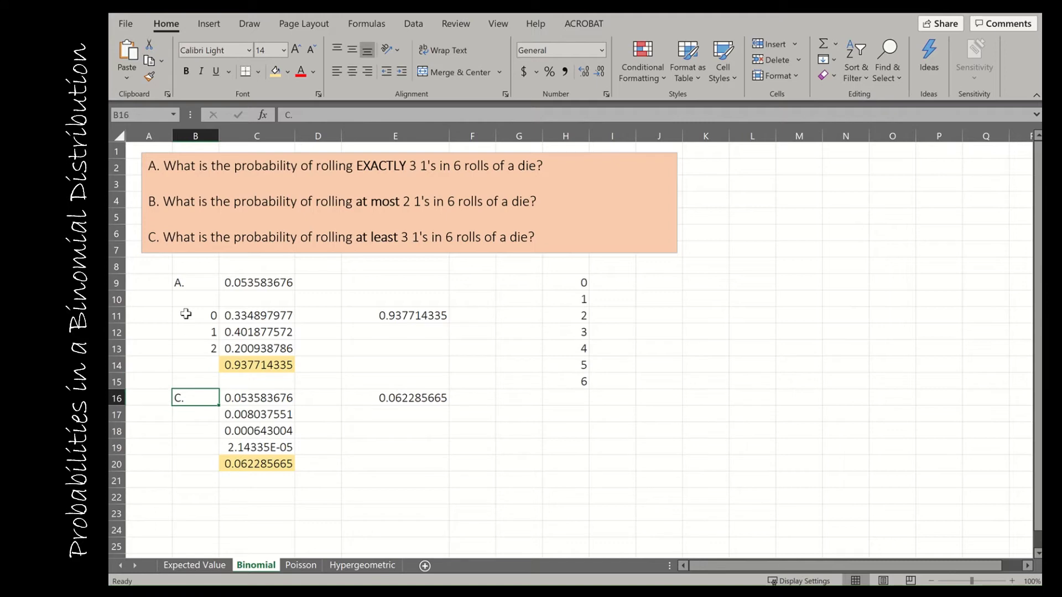
text(3)
key(Return)
text(4)
key(Return)
text(5)
key(Return)
text(6)
key(Return)
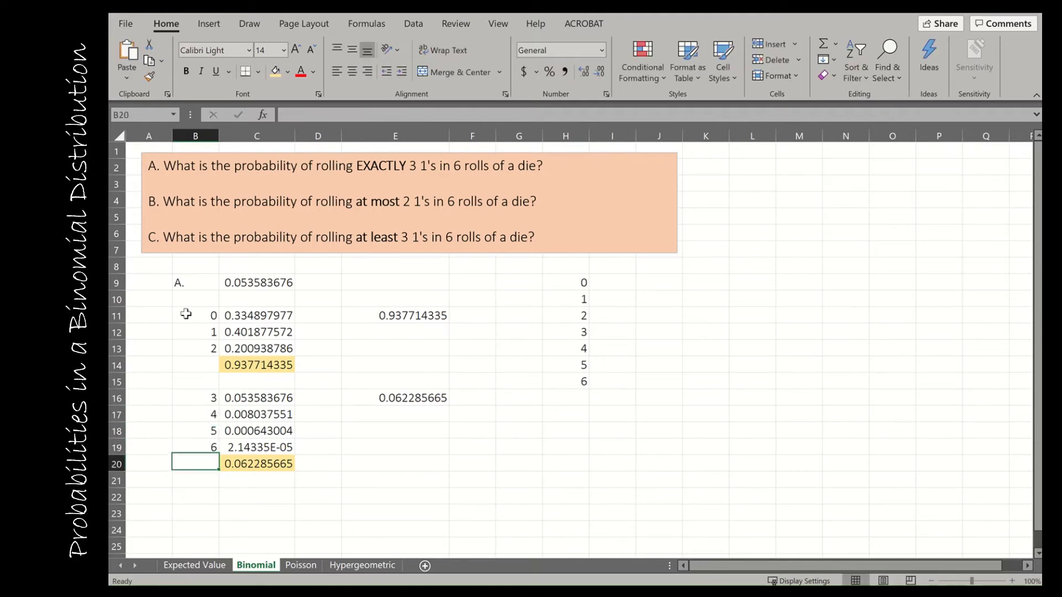
Examine the complement formula in E16 against the outcome counts in B11 through B19
click(420, 401)
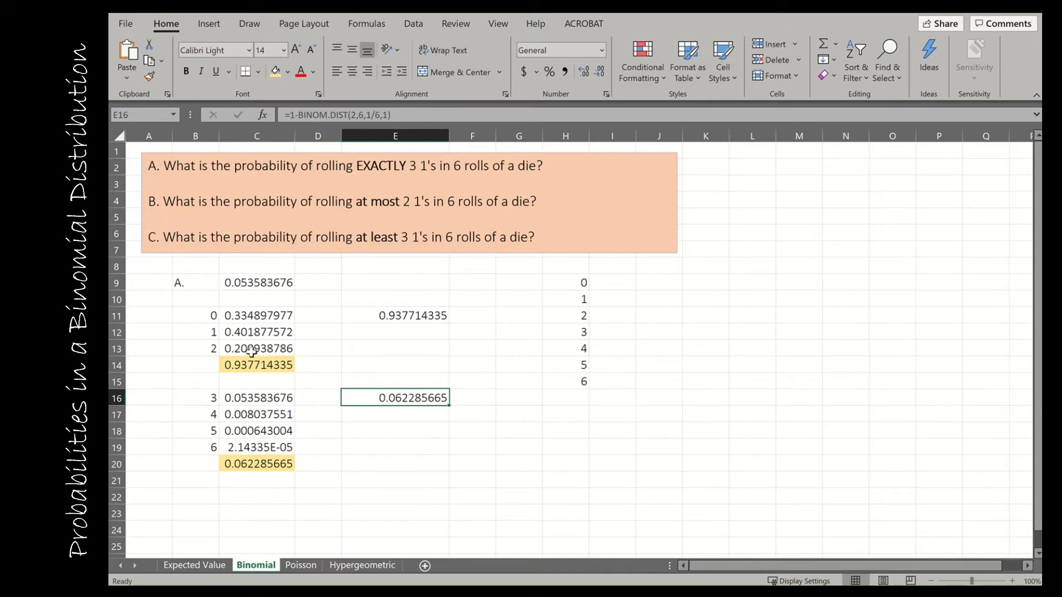
click(200, 315)
key(Down)
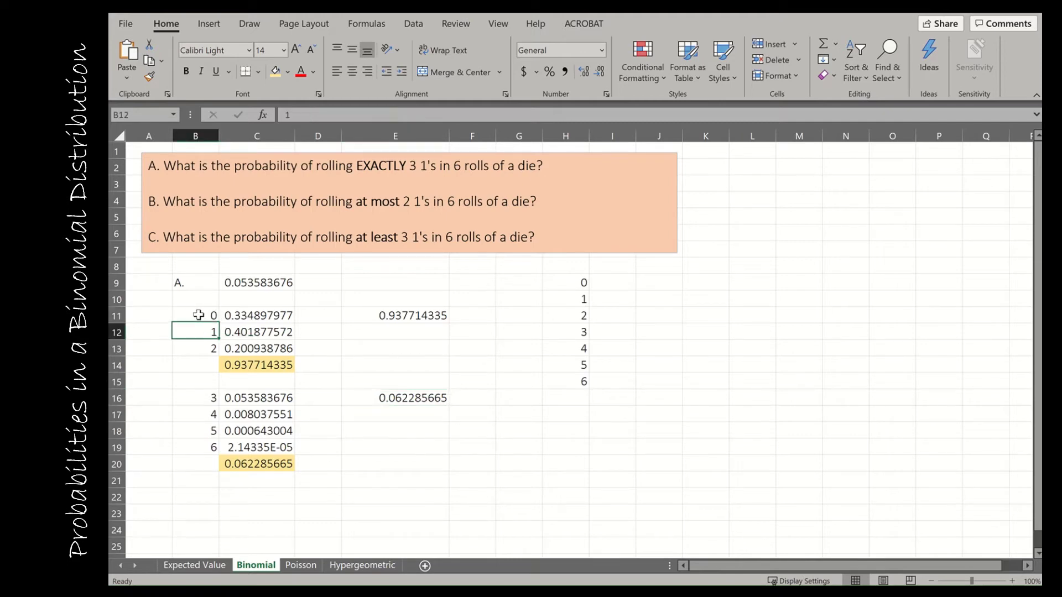
key(Down)
key(Down)
key(Down)
key(Down)
key(Down)
key(Down)
key(Down)
key(Down)
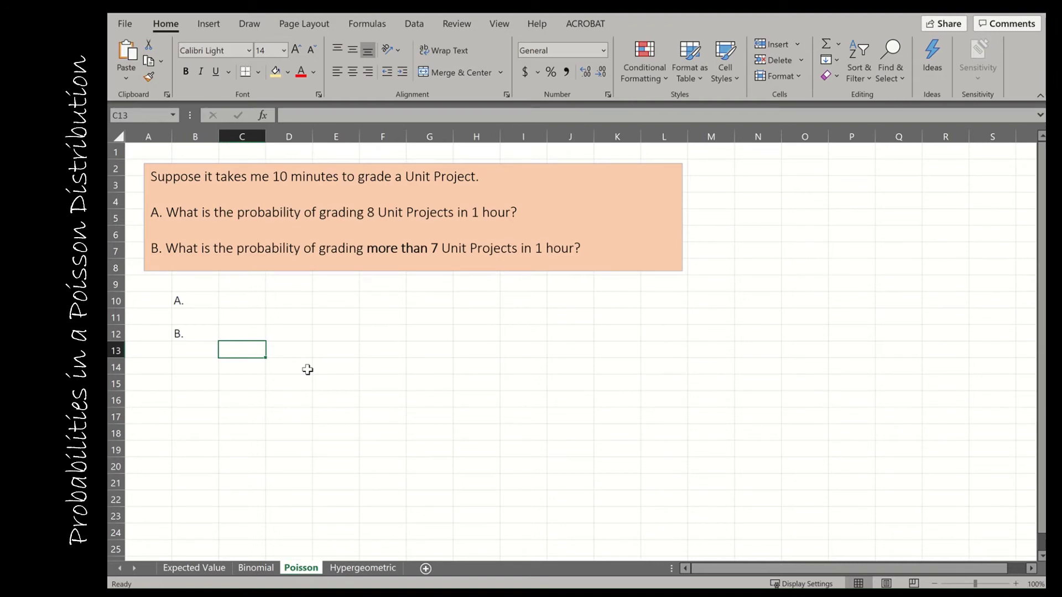
Add "(average = lamda = 6)" in bold after the first sentence of the text box on the Poisson sheet
click(507, 175)
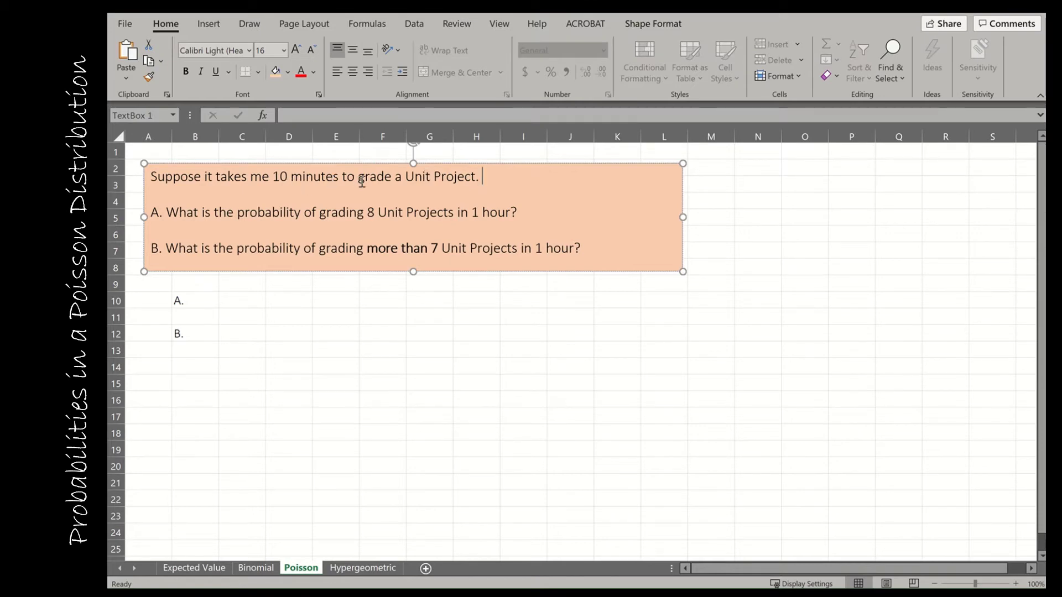
text((average)
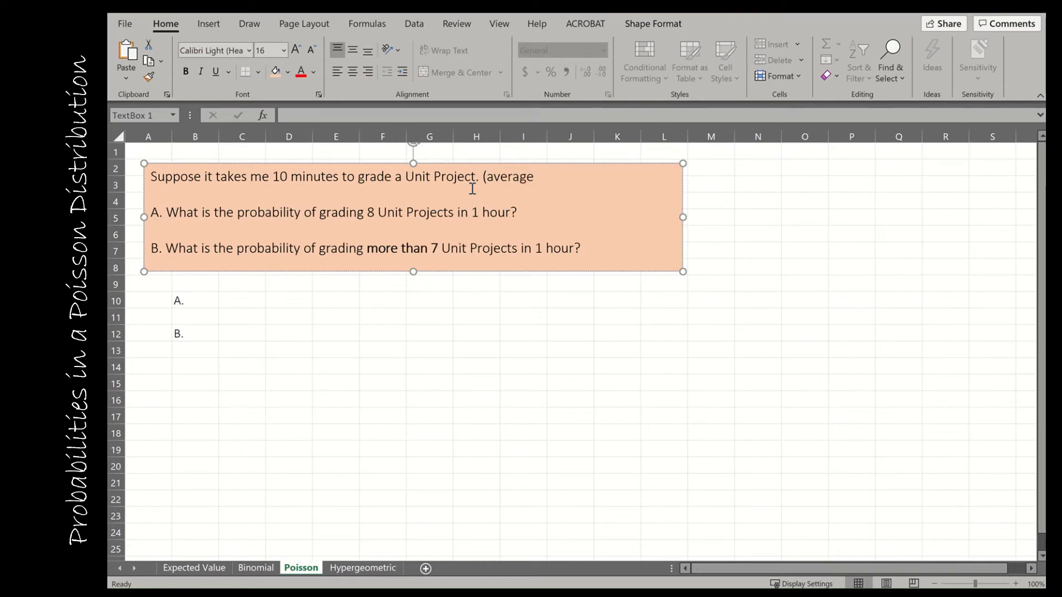
text( = lamp)
key(BackSpace)
text(da)
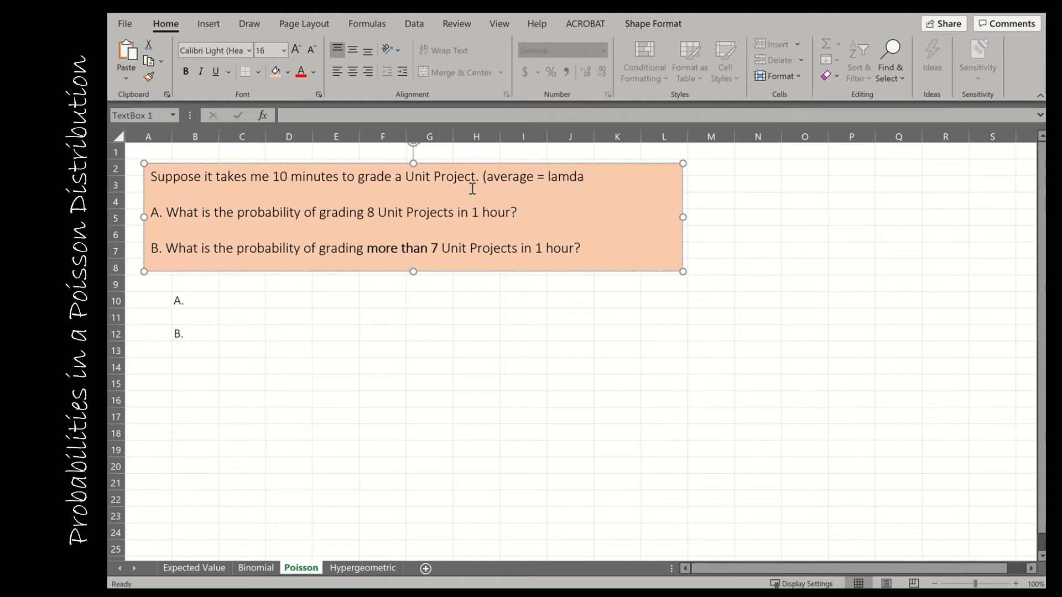
text( =)
text(6))
drag(483, 176, 611, 171)
click(621, 151)
click(571, 362)
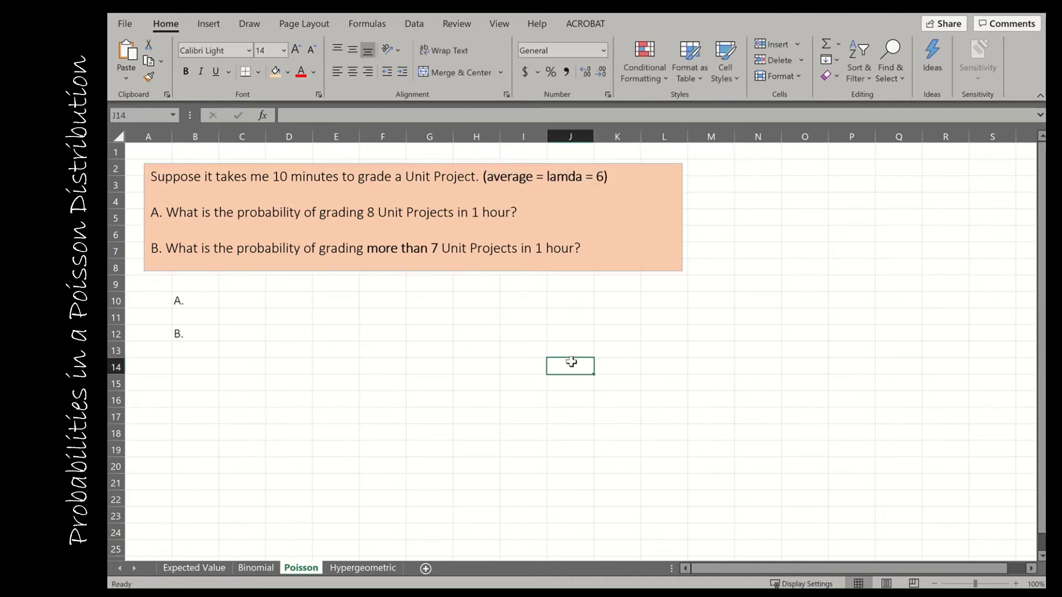
Calculate the part A probability in C10 with the formula =POISSON.DIST(8, 6, 0)
click(249, 302)
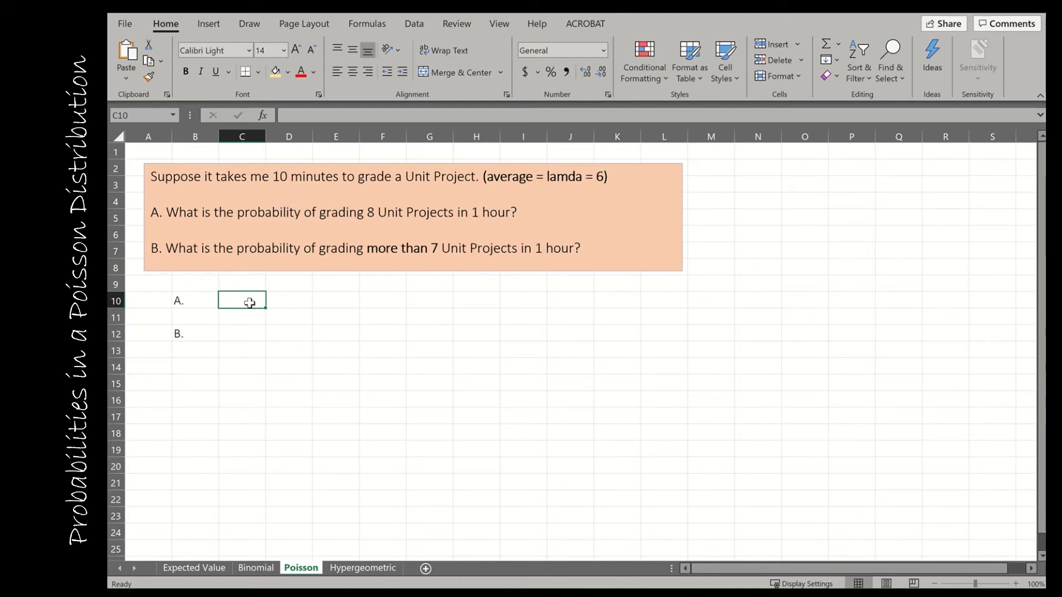
text(=po)
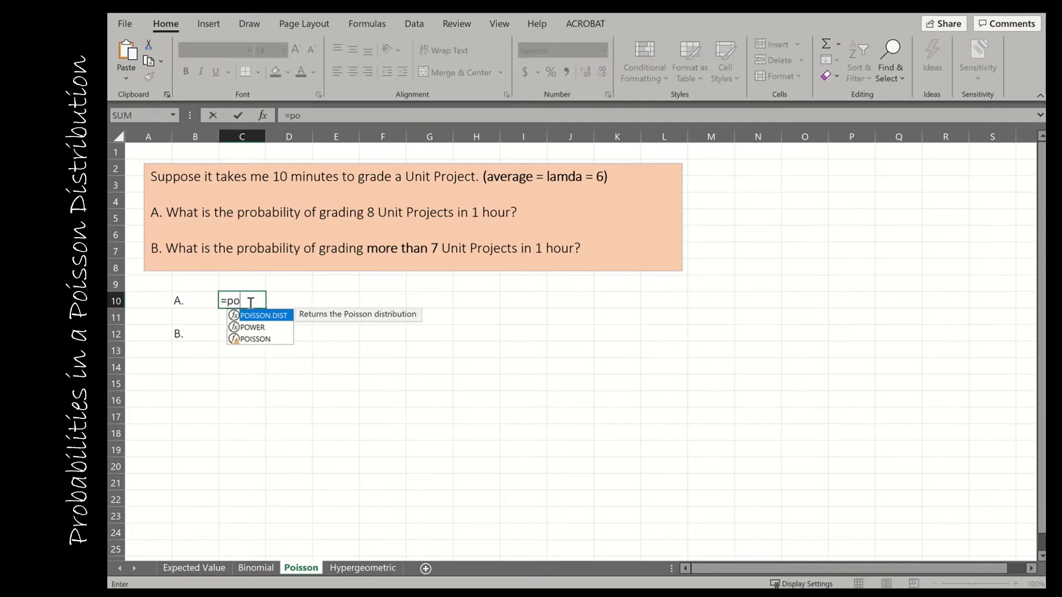
double_click(258, 316)
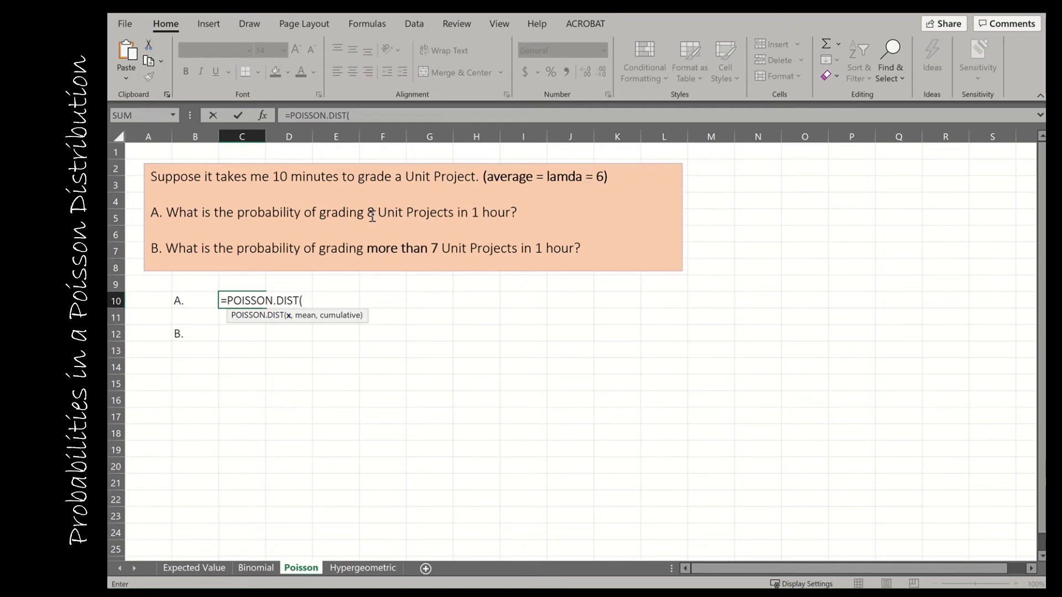
text(8,)
text(6,)
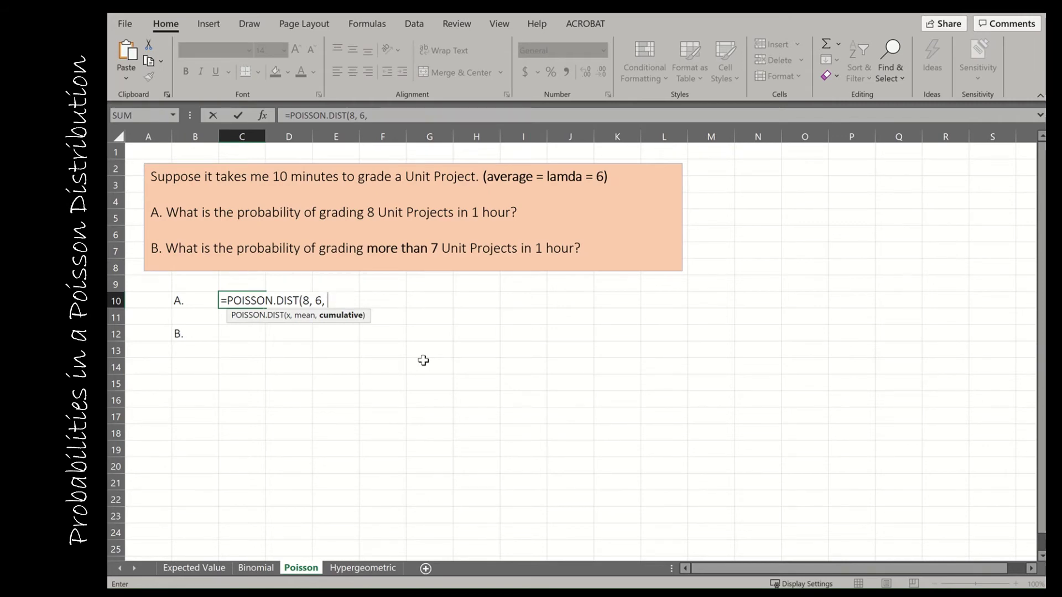
text(0)
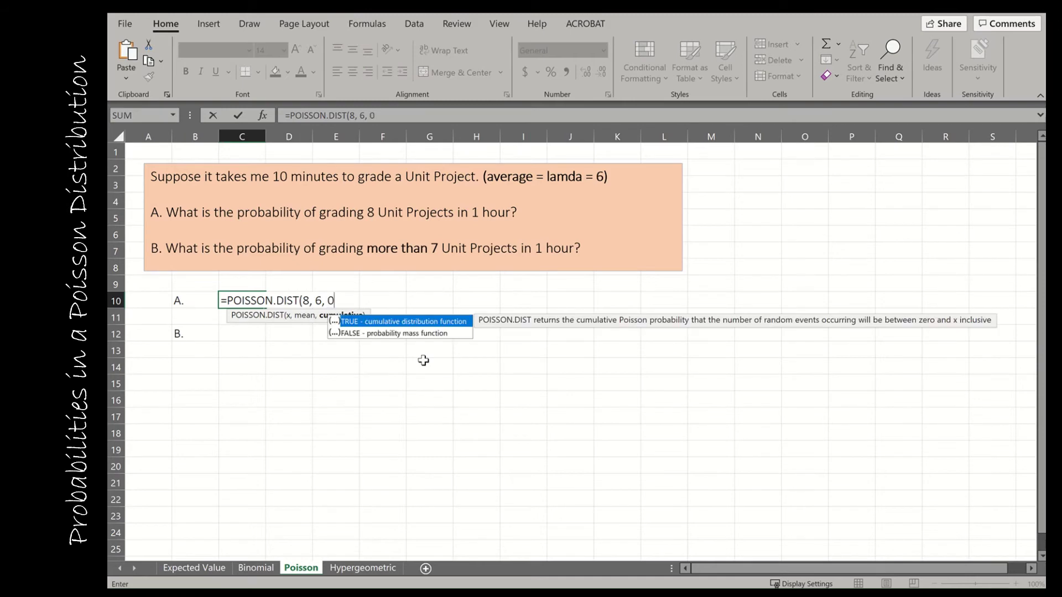
text())
key(Return)
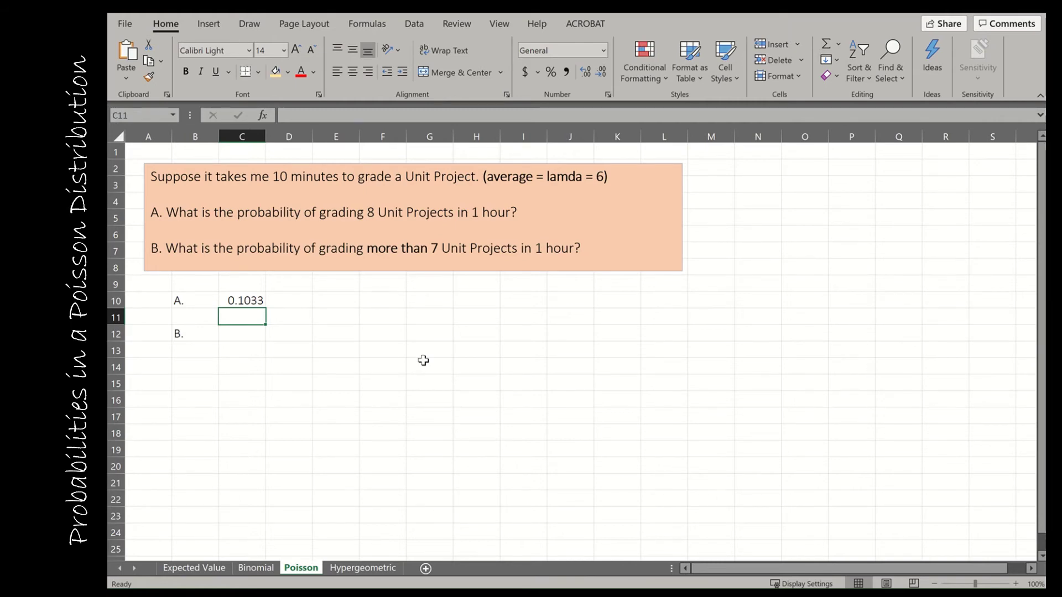
key(Down)
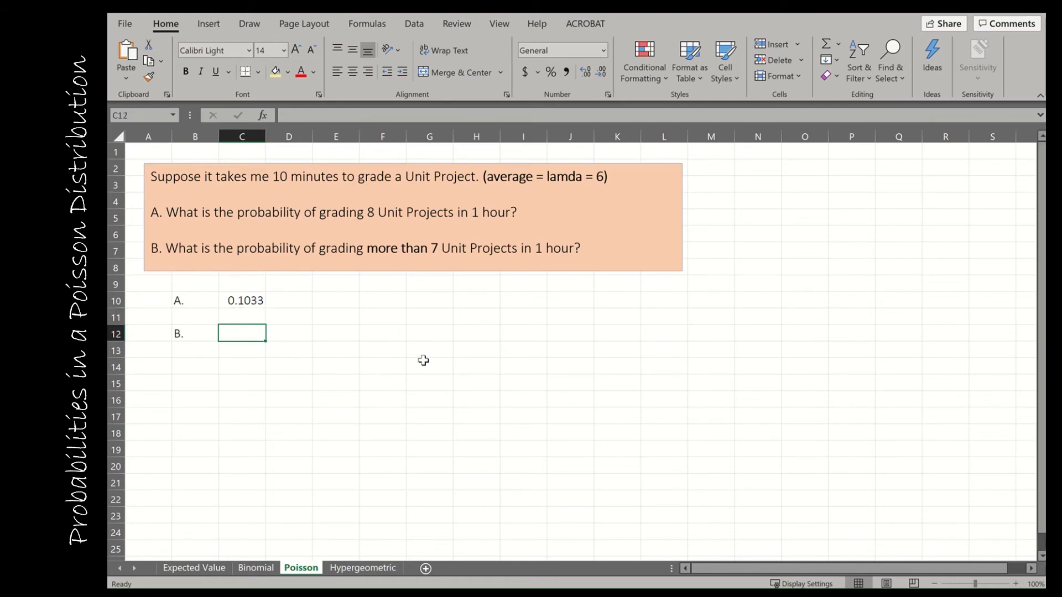
drag(367, 247, 424, 251)
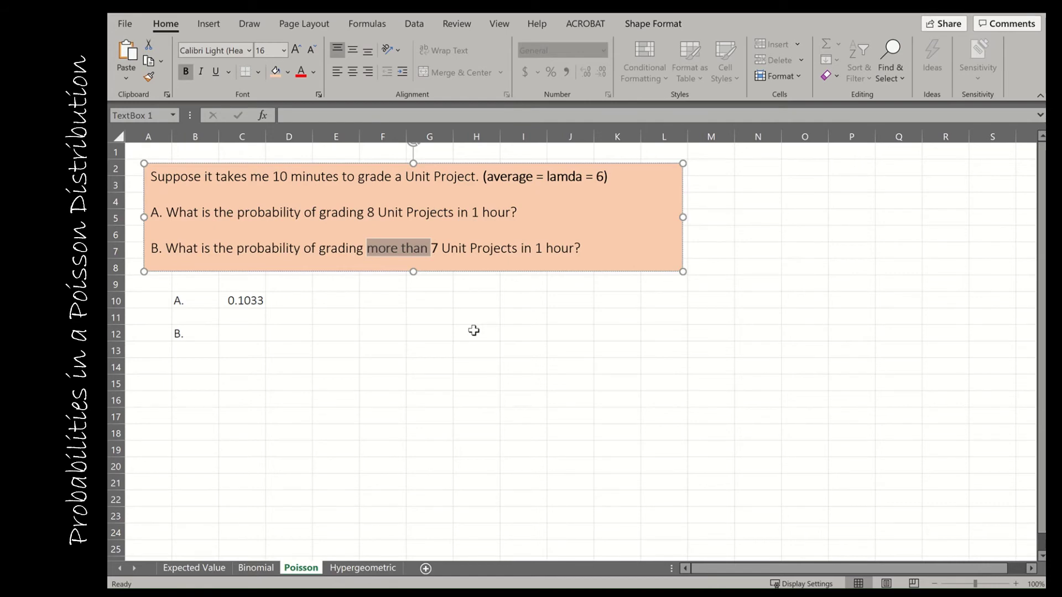
click(474, 330)
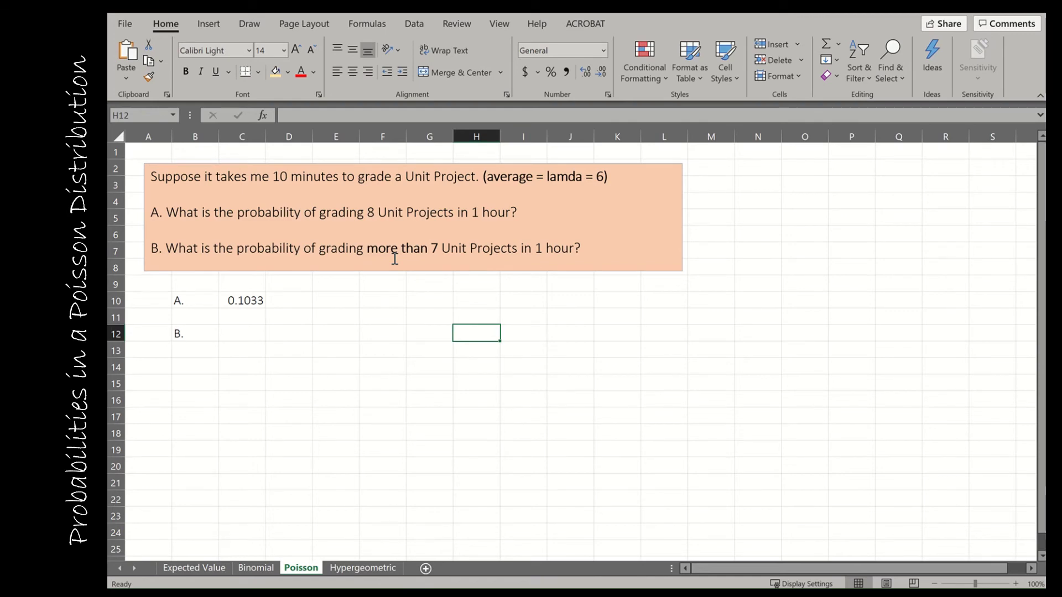
click(367, 249)
drag(397, 250, 441, 250)
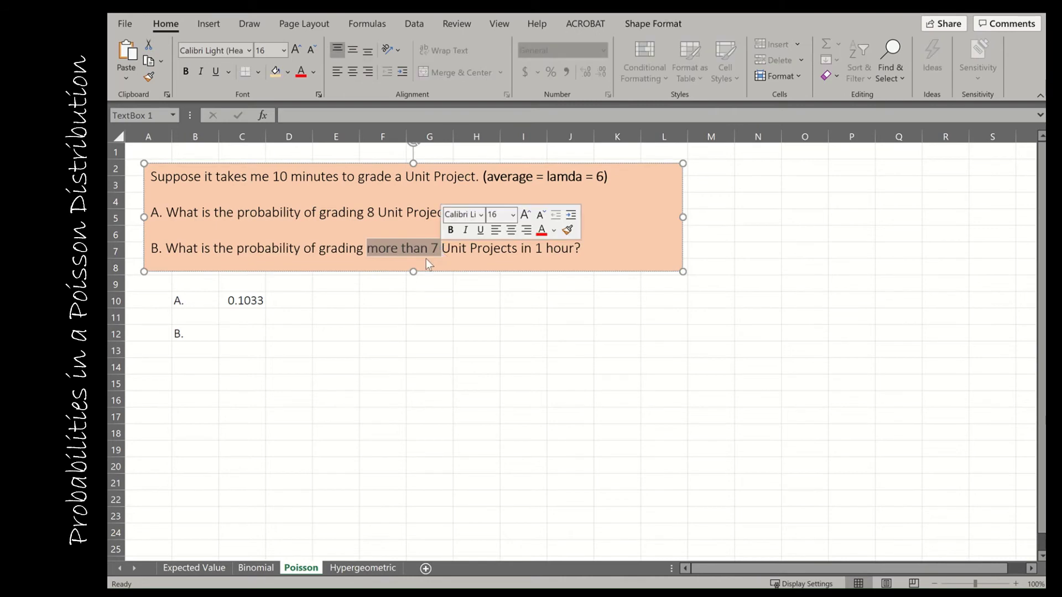
key(ctrl+b)
Begin the part B complement formula in C12 with =1-poisson.dist(
click(249, 333)
text(=)
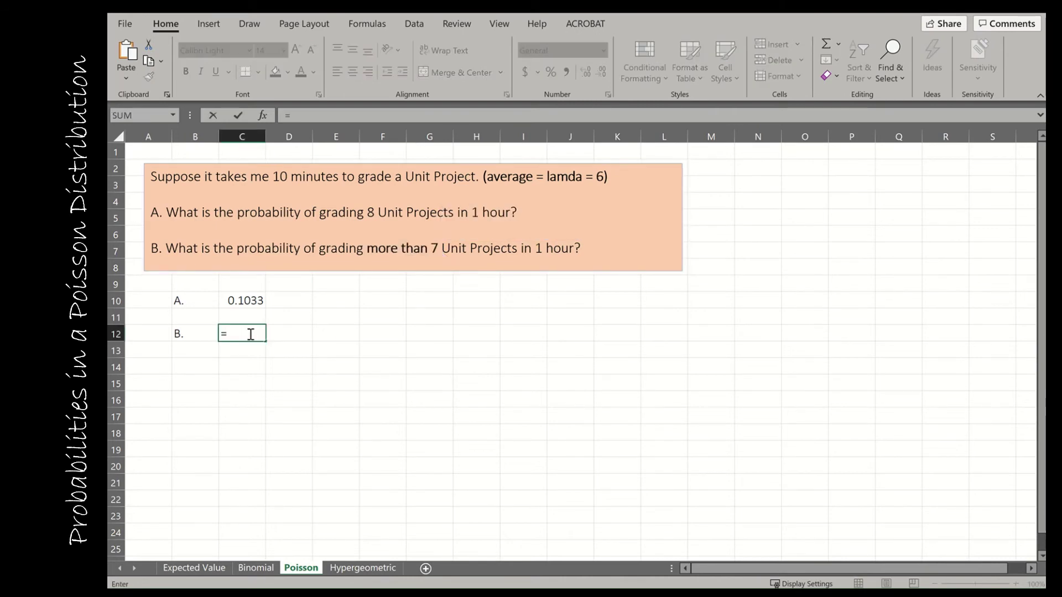
text(1-poi)
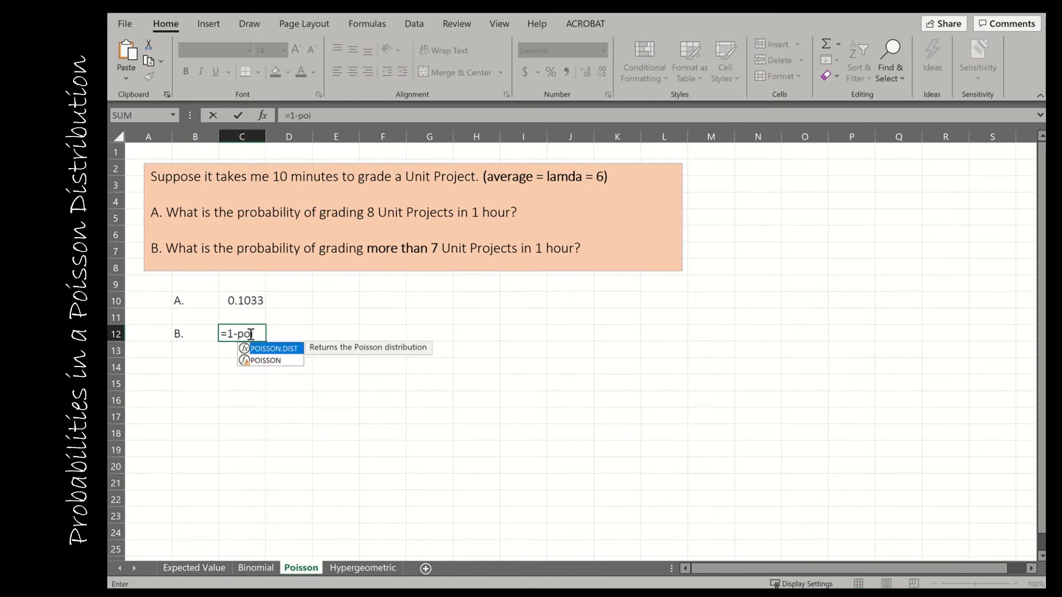
text(sson.dist()
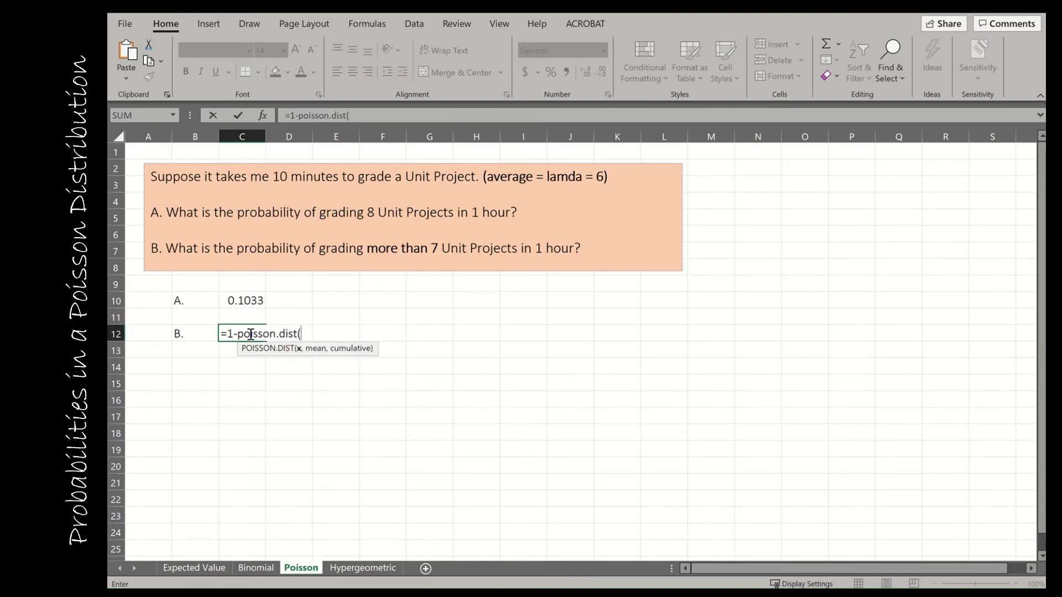
text(7)
key(BackSpace)
text(8)
key(BackSpace)
text(8)
key(BackSpace)
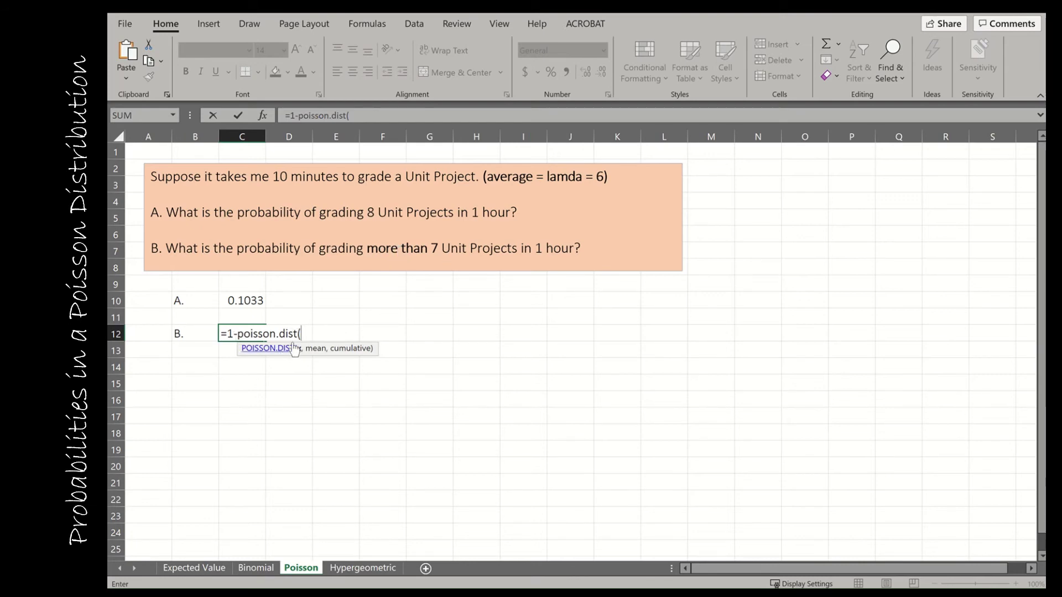
Complete the part B formula in C12 as =1-poisson.dist(7, 6, 1)
text(7,)
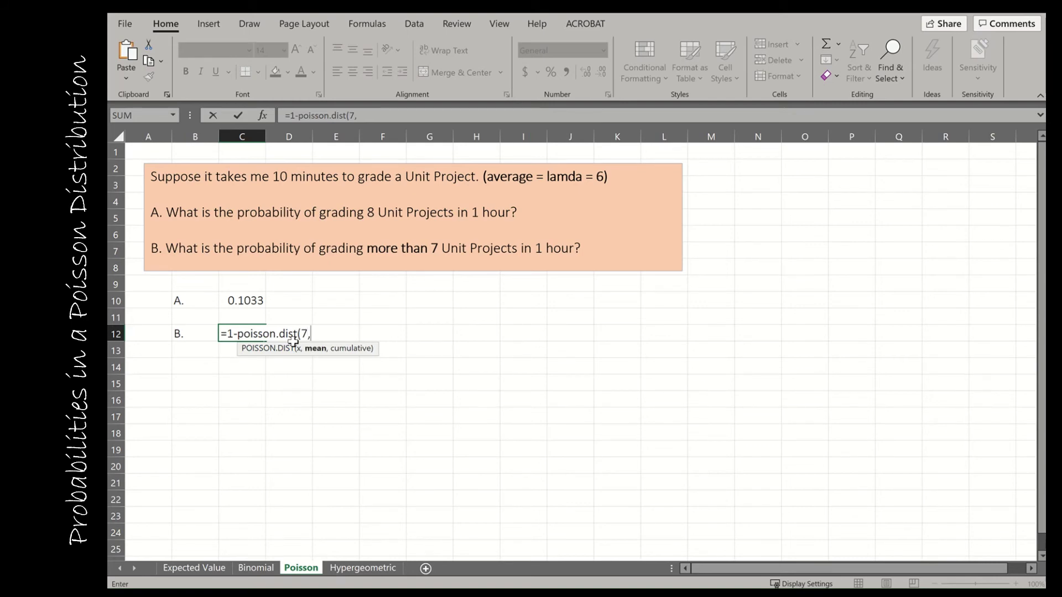
text( 6, 1)
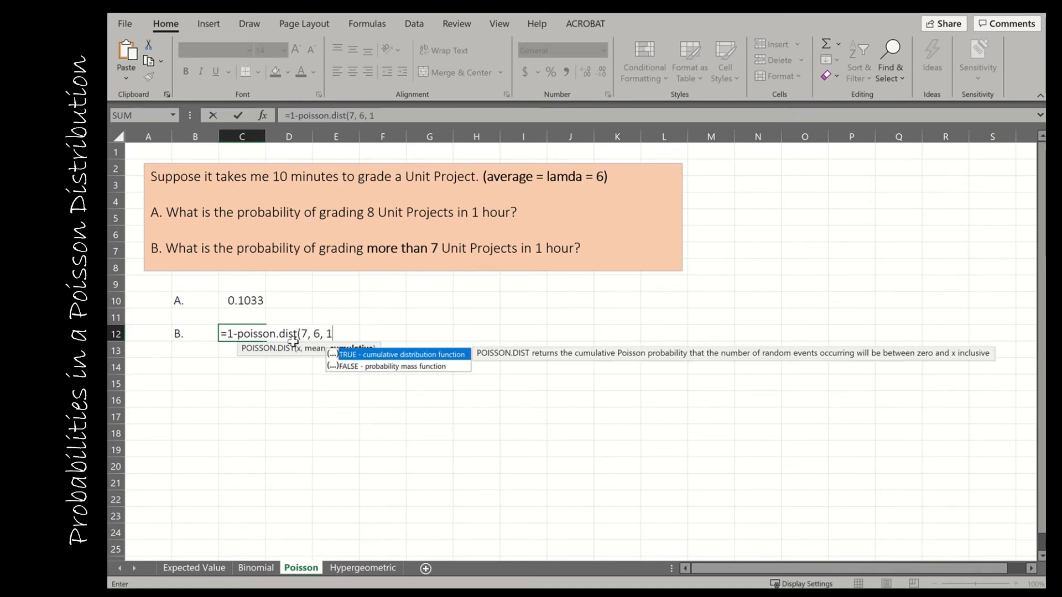
text())
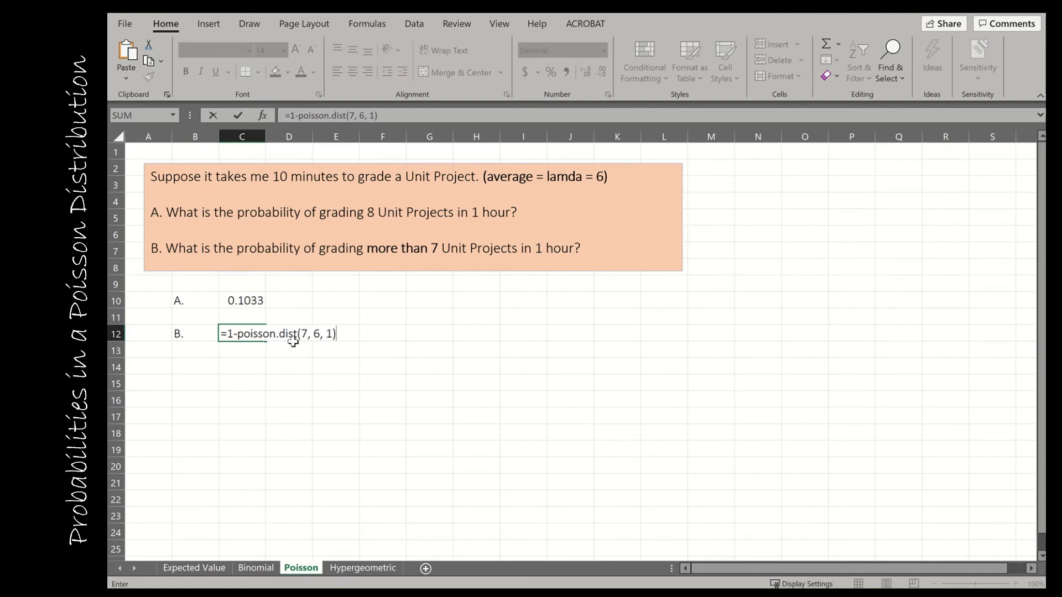
key(Return)
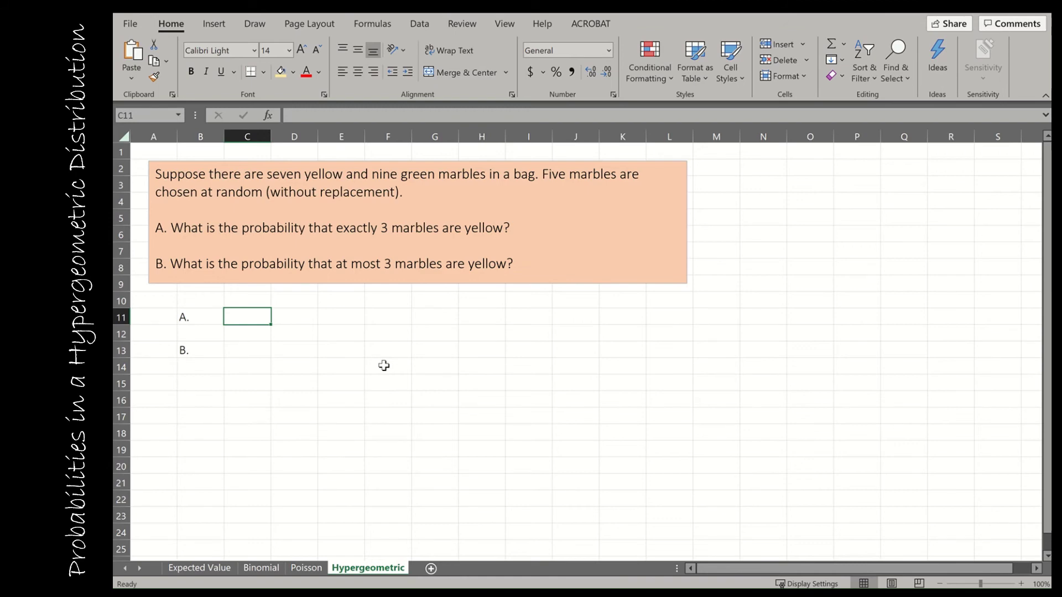
Add "n=16" after "(without replacement)." in the Hypergeometric sheet's text box
drag(156, 176, 406, 199)
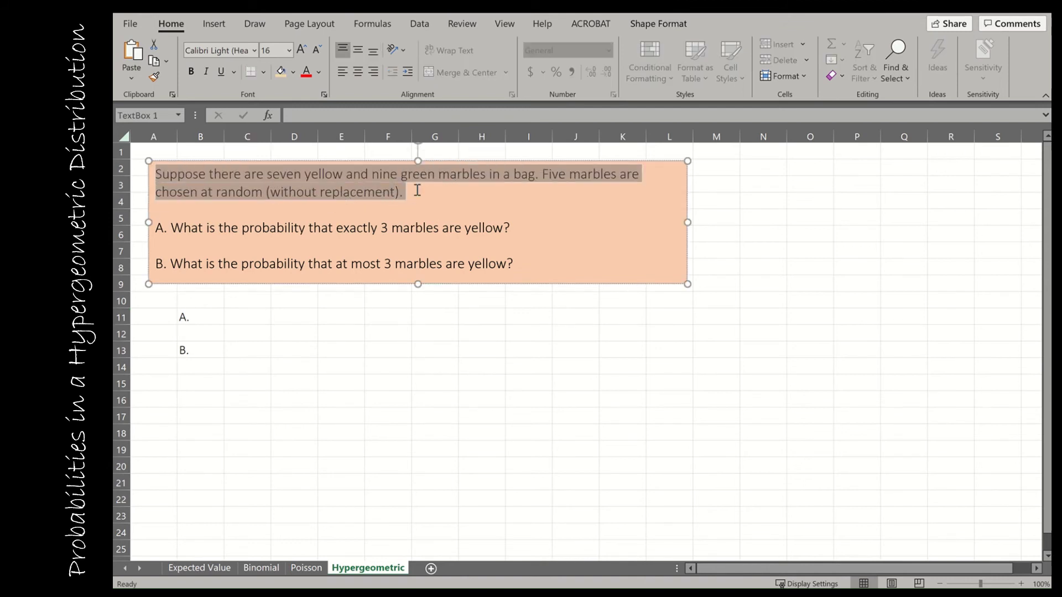
click(426, 196)
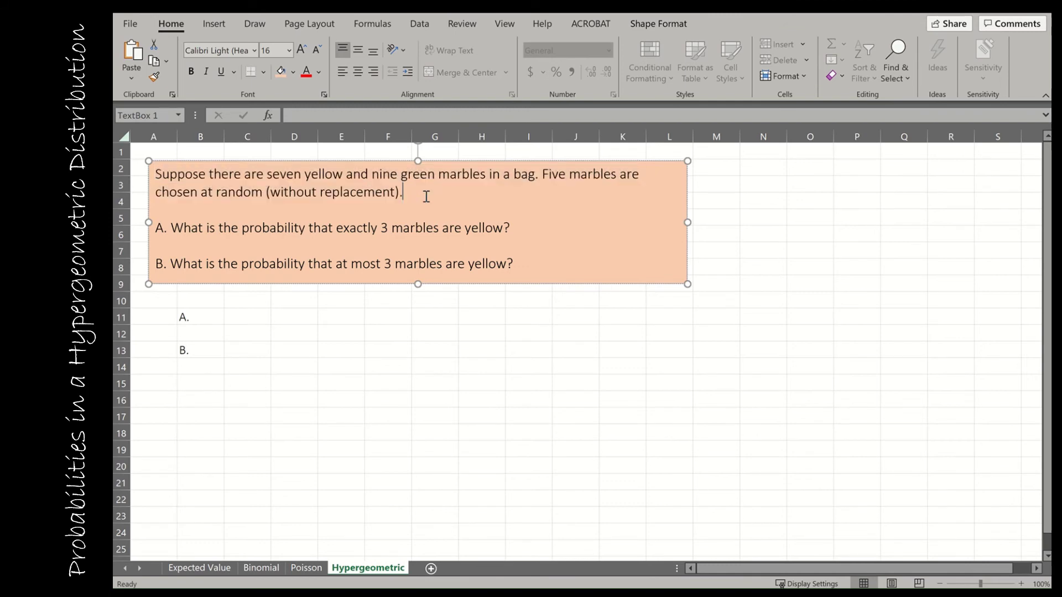
text(n=16)
drag(270, 192, 373, 192)
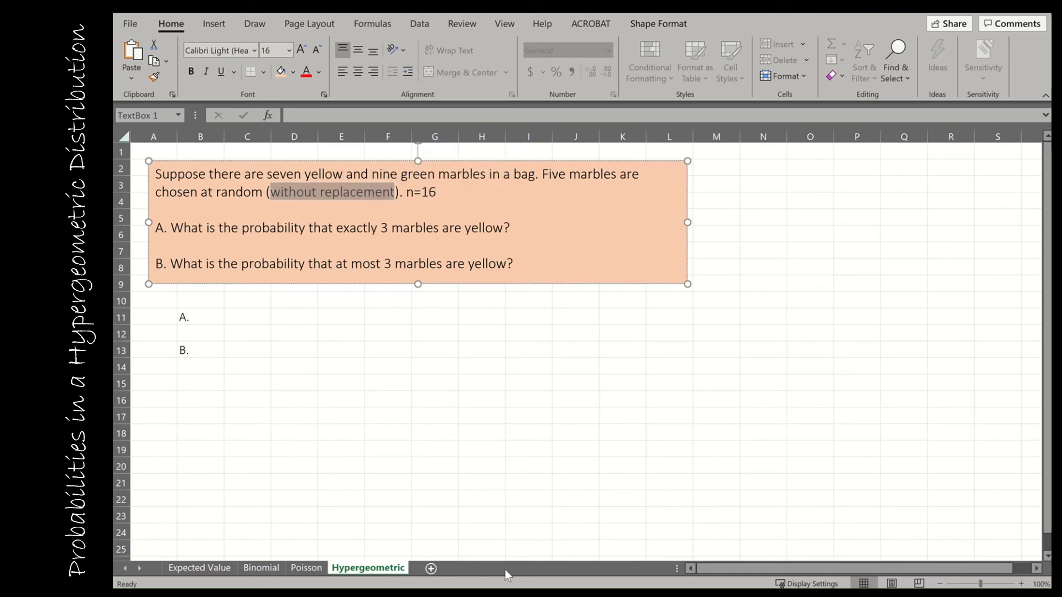
Calculate the part A probability of exactly 3 yellow marbles in C11 with =hypgeom.dist(3,5,7,16,0)
click(248, 318)
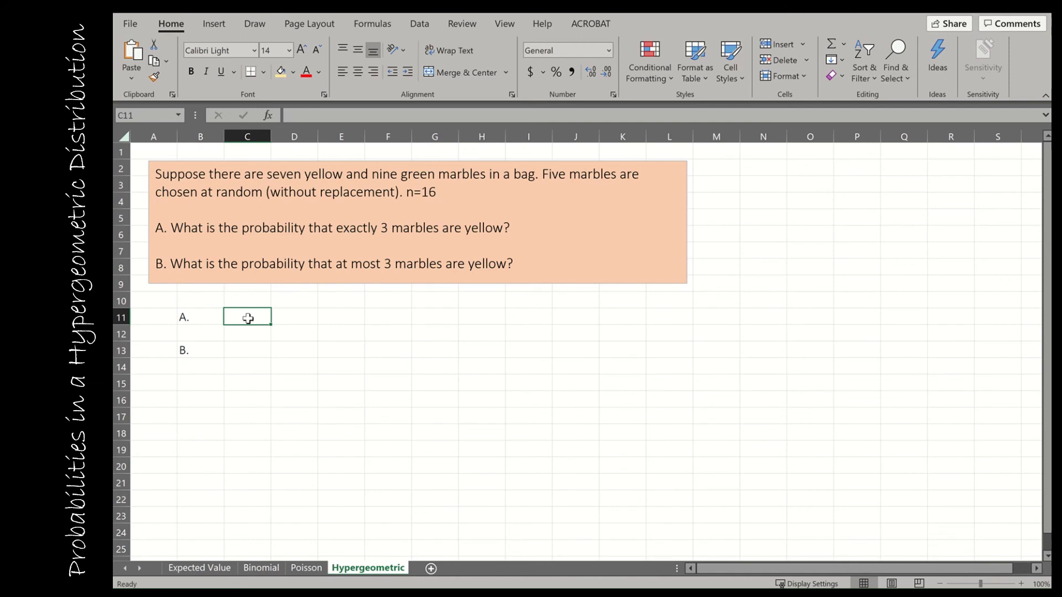
text(=hyp)
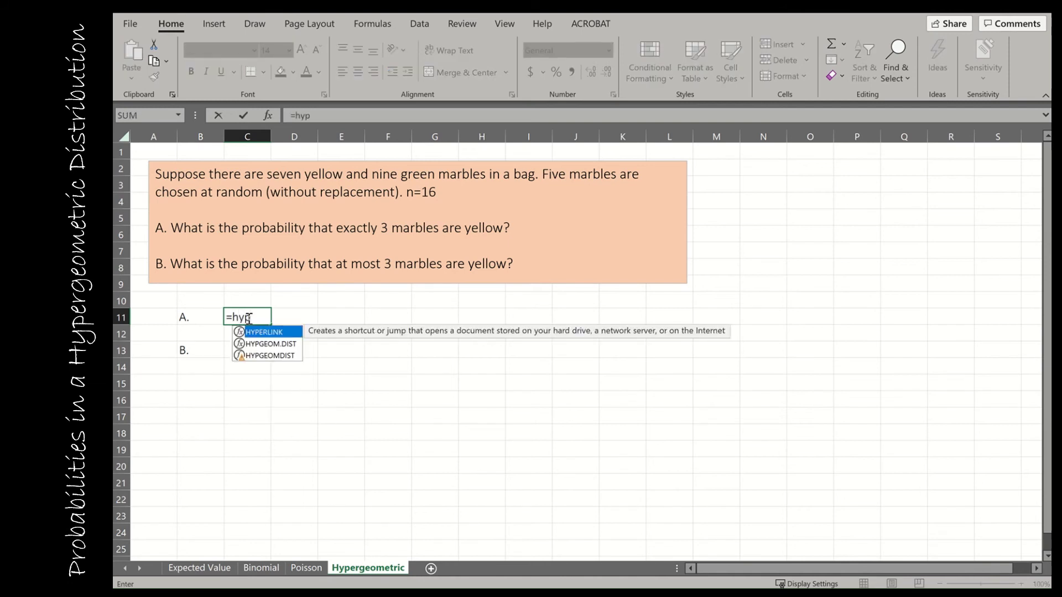
text(geom)
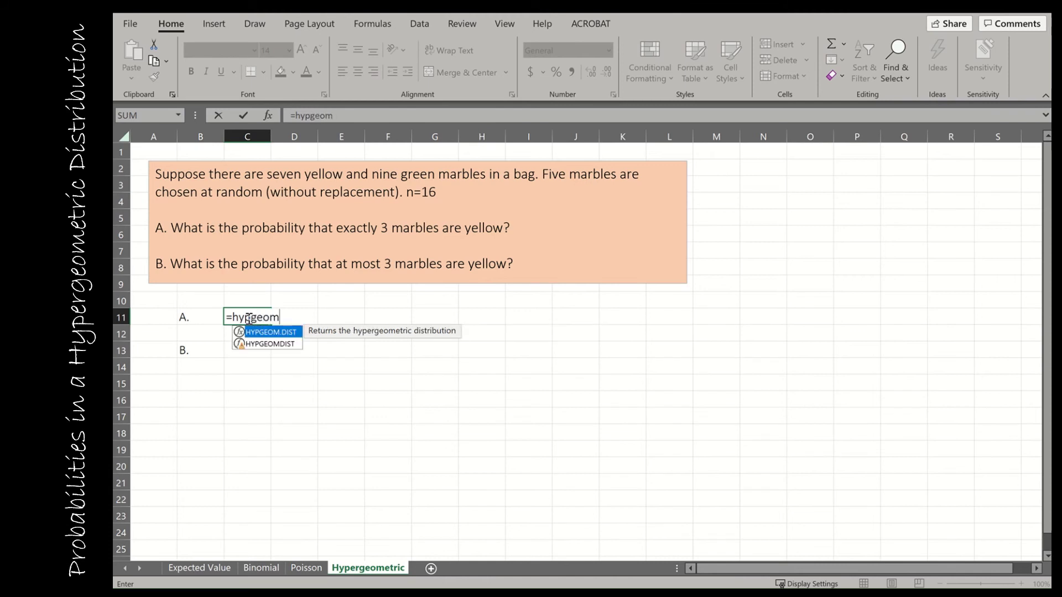
text(.dist()
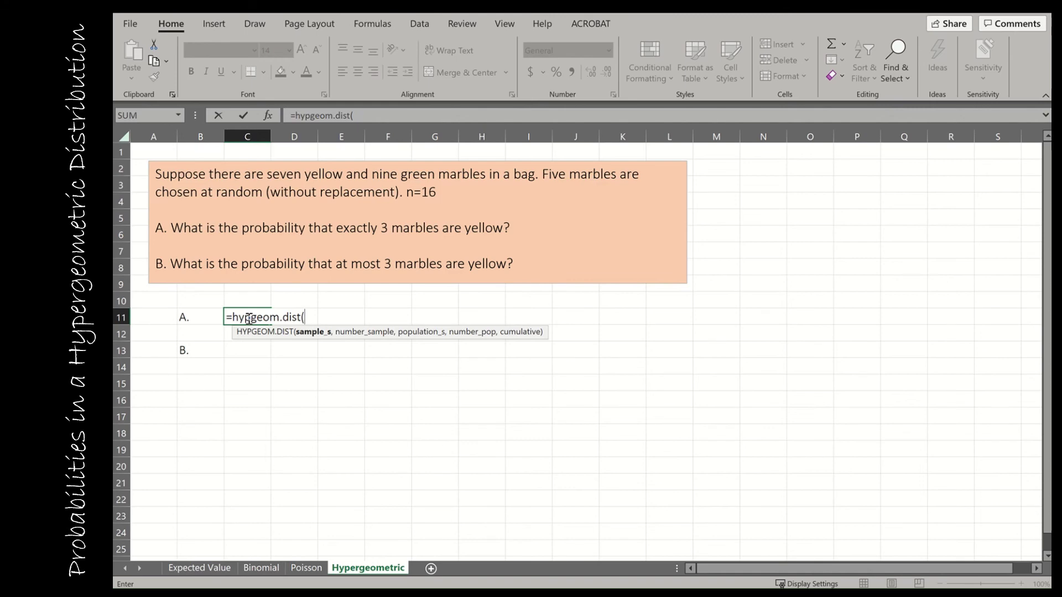
text(3,5)
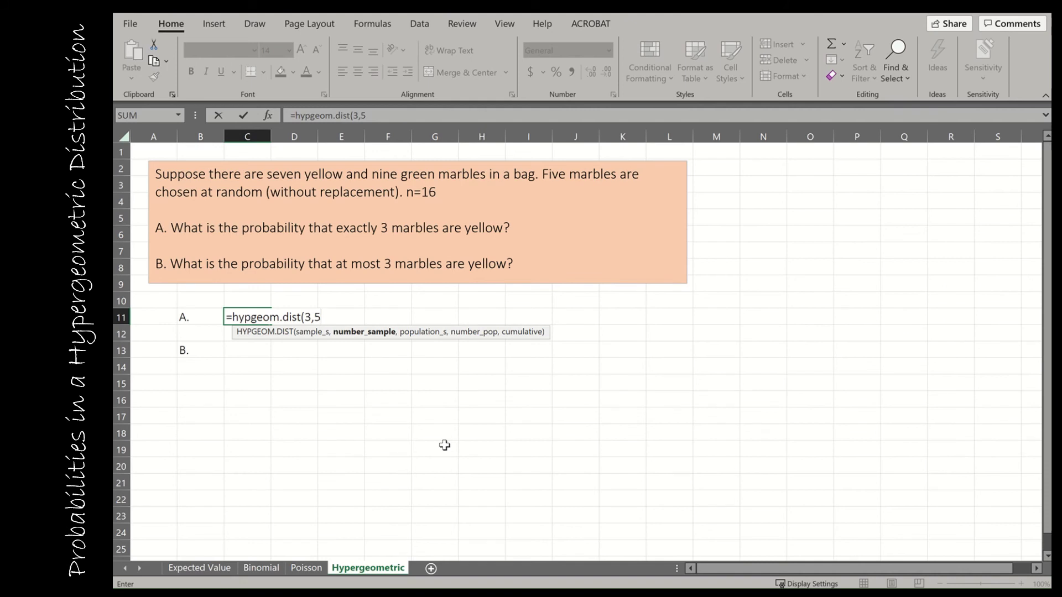
text(,)
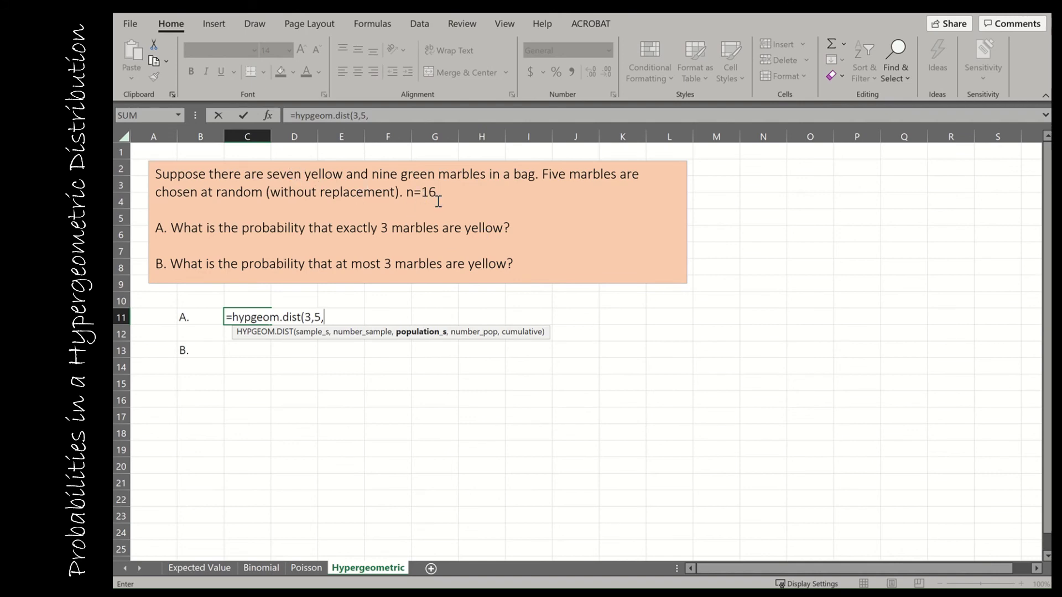
text(7,16)
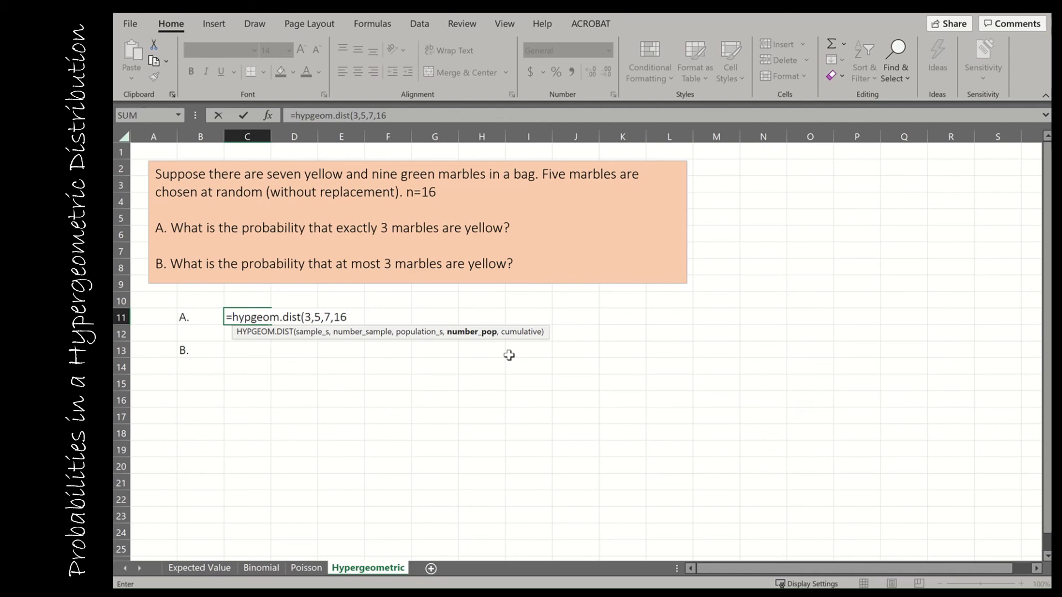
text(,)
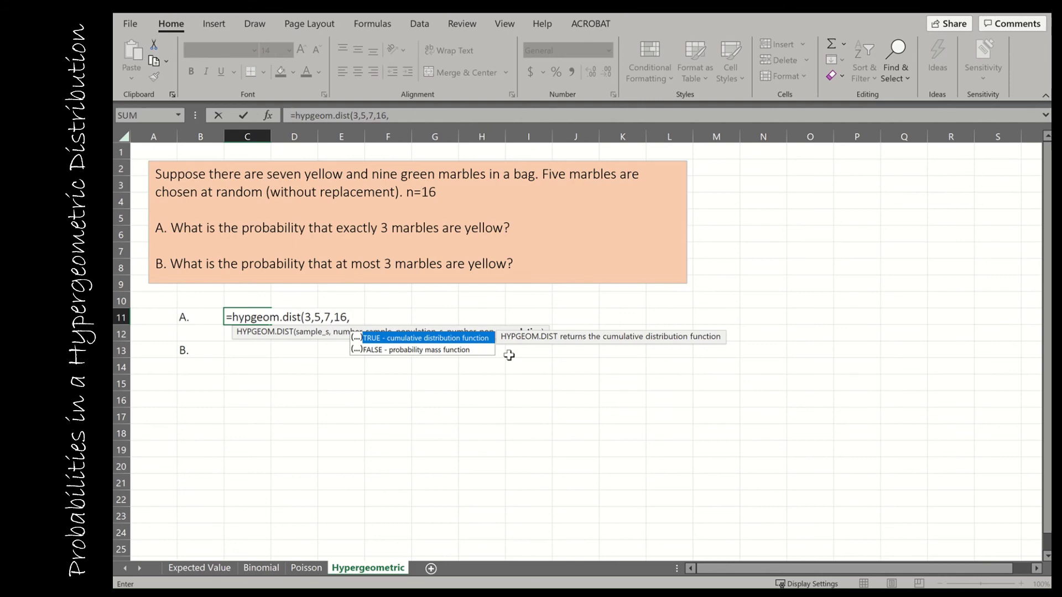
text(0))
key(Return)
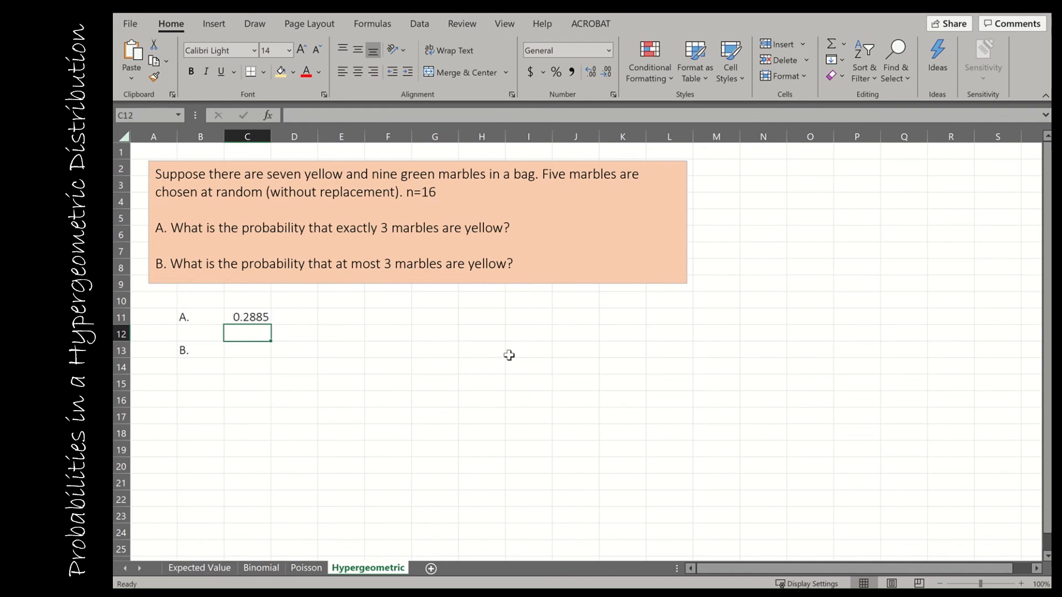
key(Down)
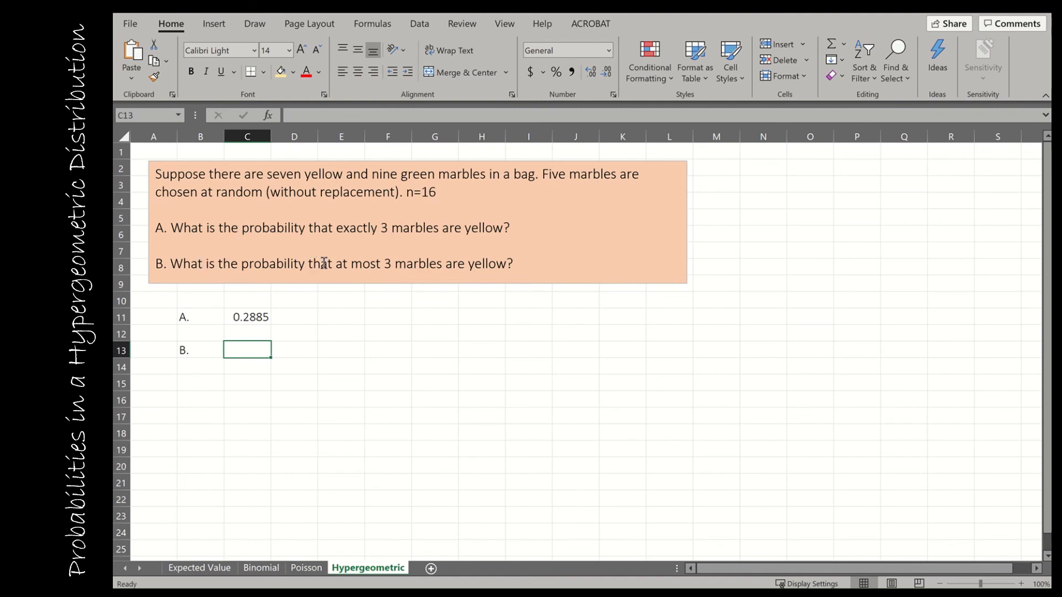
List the possible yellow marble counts 0, 1, 2 and 3 in F11 through F14
click(375, 317)
text(0)
key(Return)
text(1)
key(Return)
text(2)
key(Return)
text(3)
key(Return)
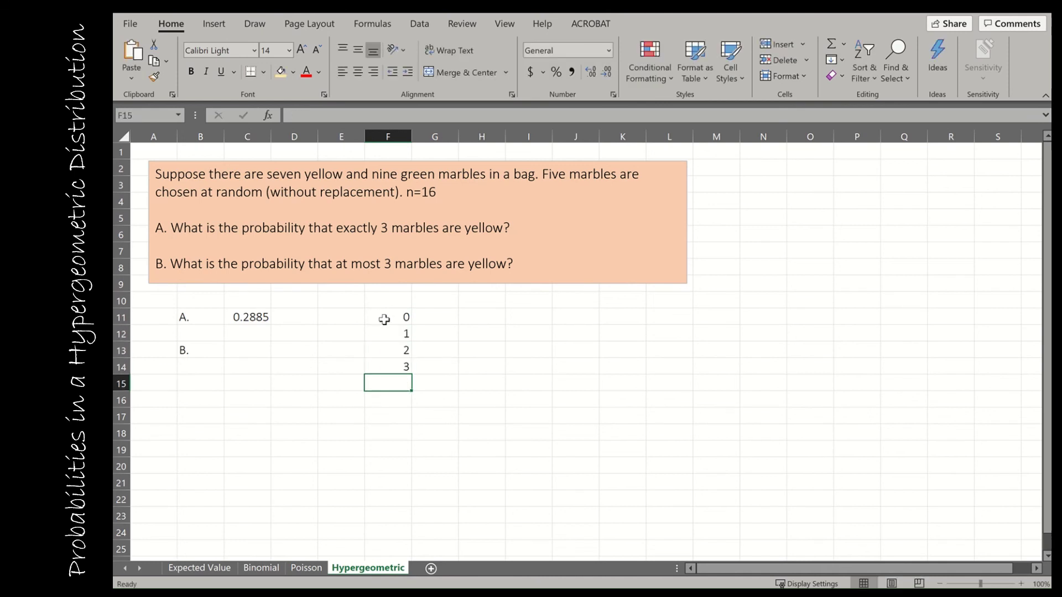
click(392, 364)
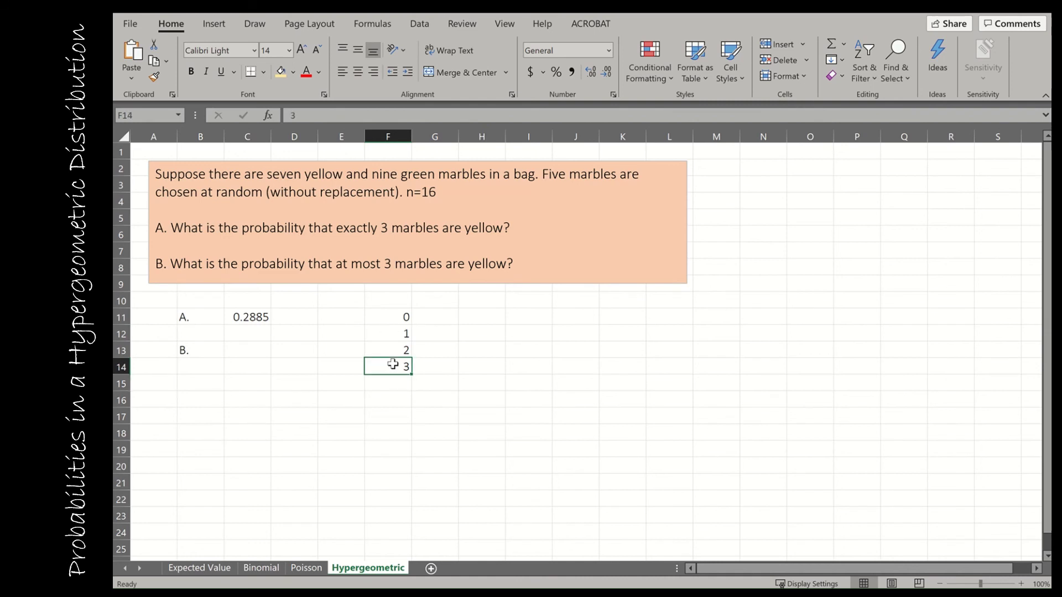
drag(393, 364, 394, 322)
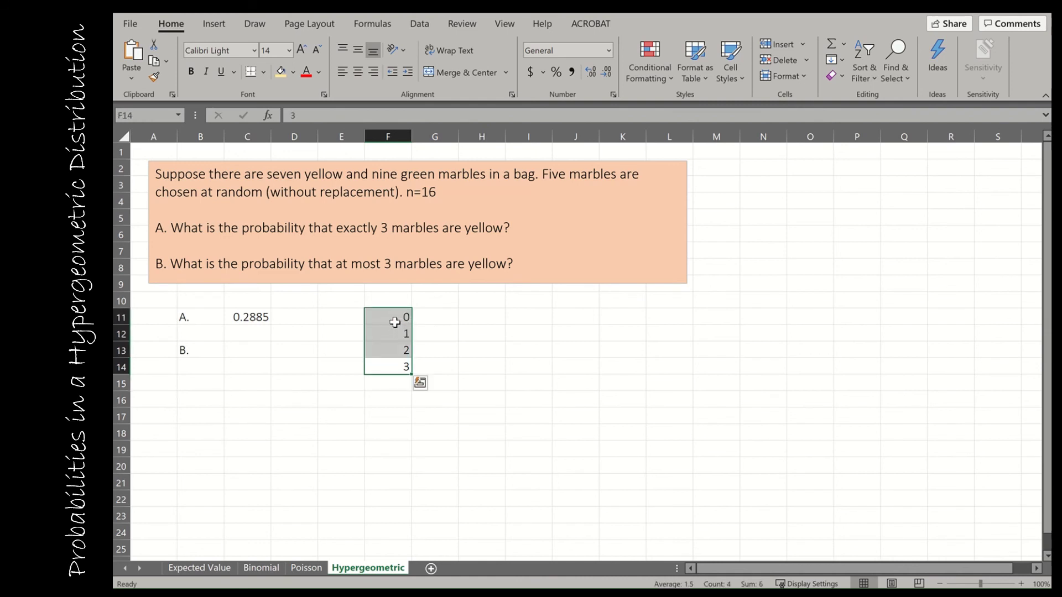
Calculate the part B probability of at most 3 yellow marbles in C13 with =hypgeom.dist(3,5,7,16,1)
click(254, 348)
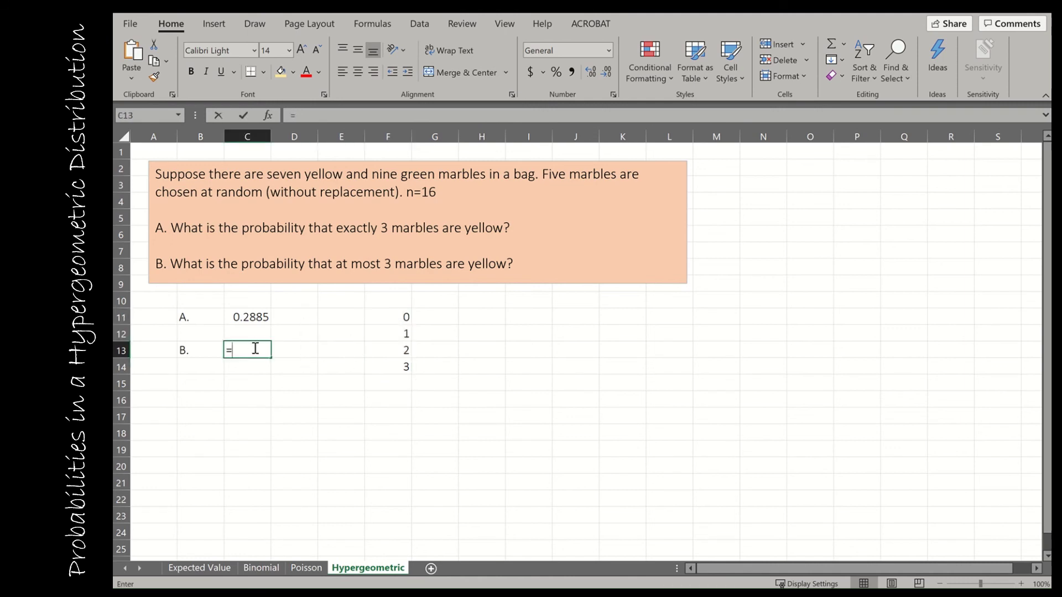
text(=hypgeom.dist()
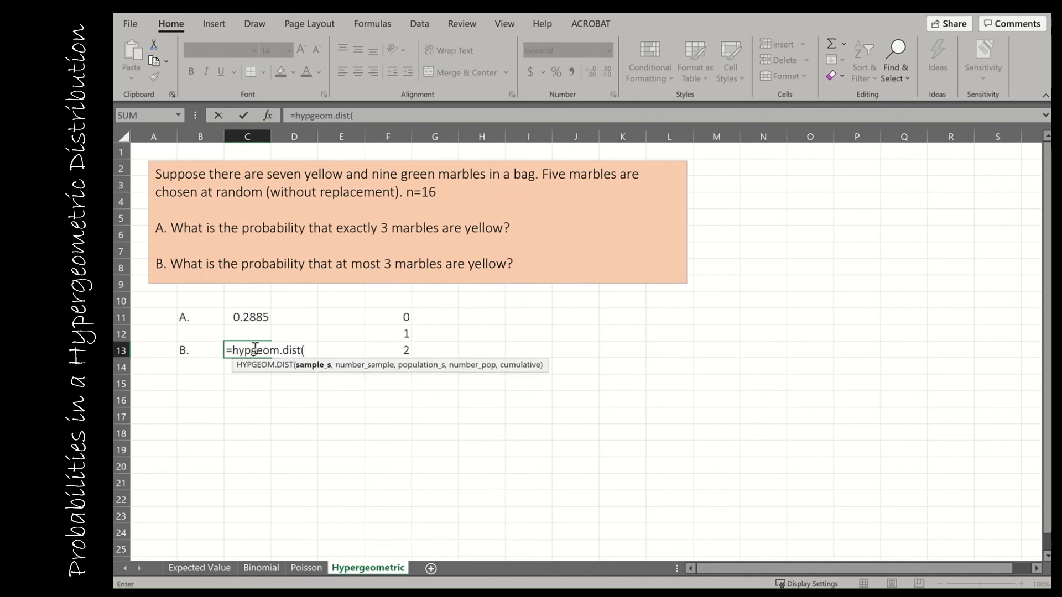
text(3,)
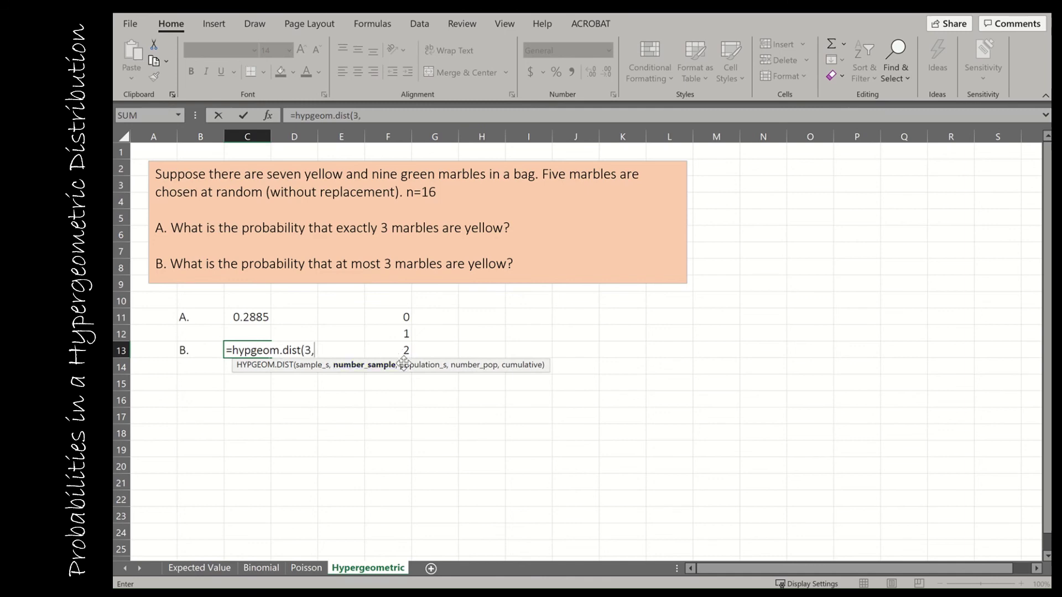
text(5,)
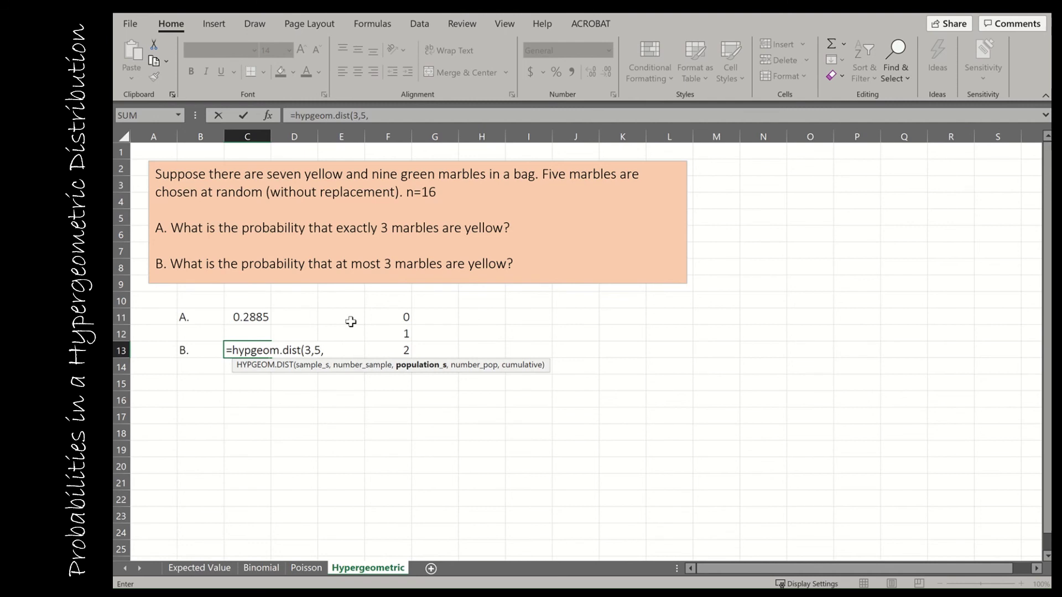
text(7,16)
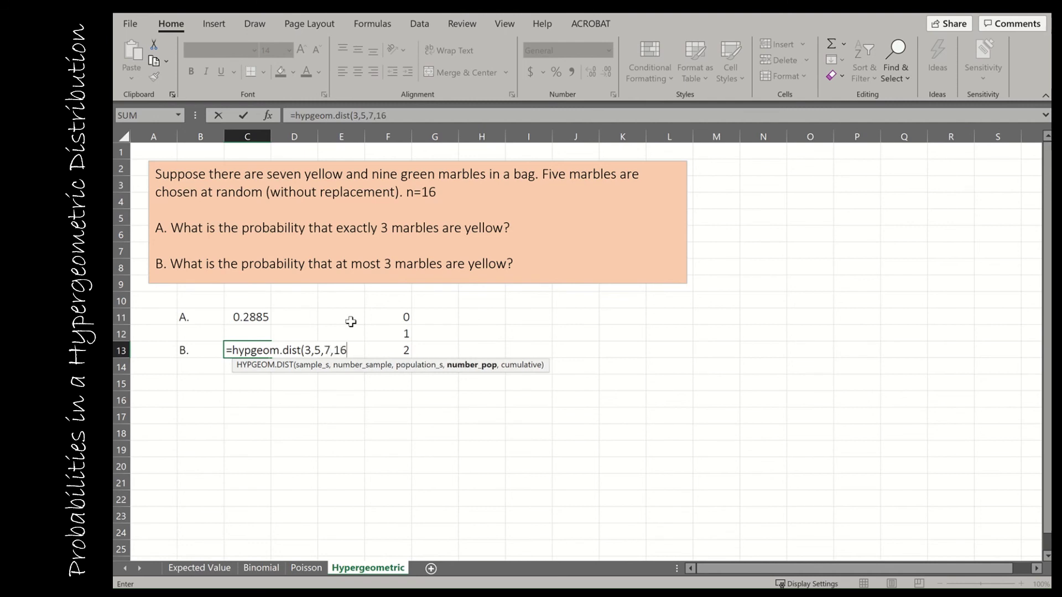
text(,1)
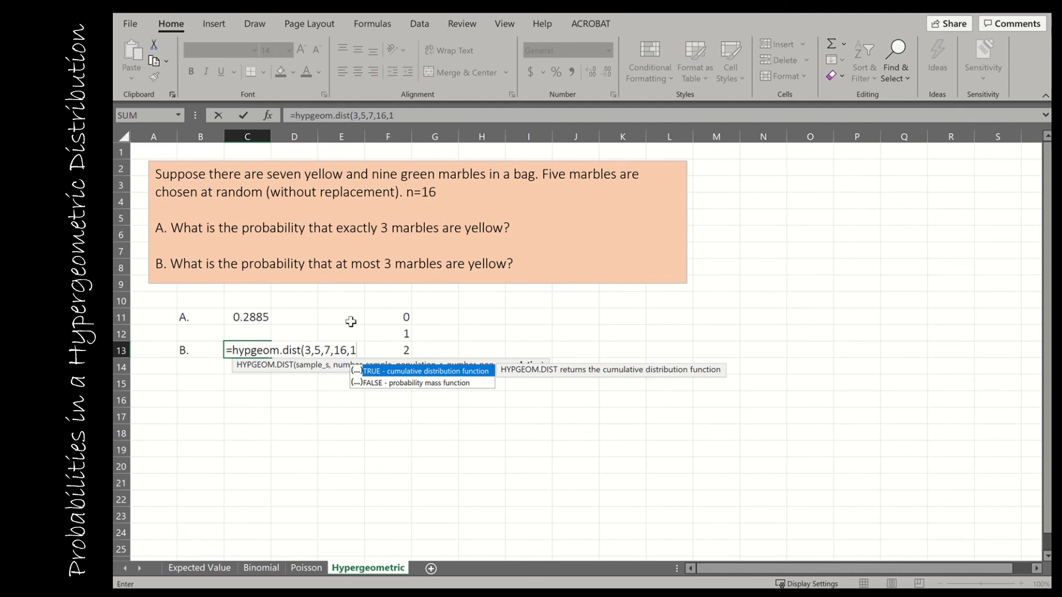
text())
key(Return)
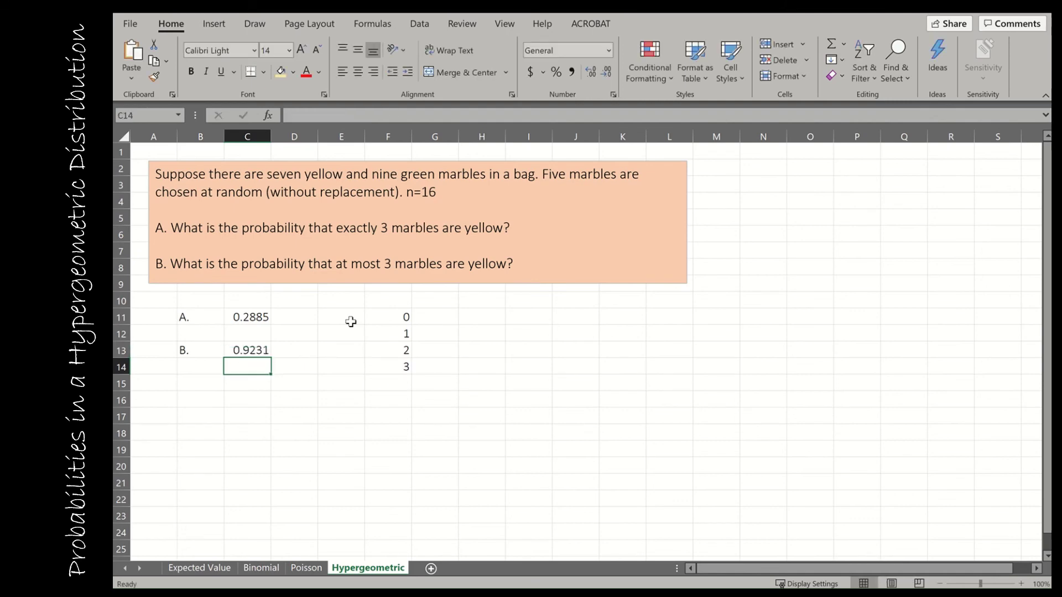